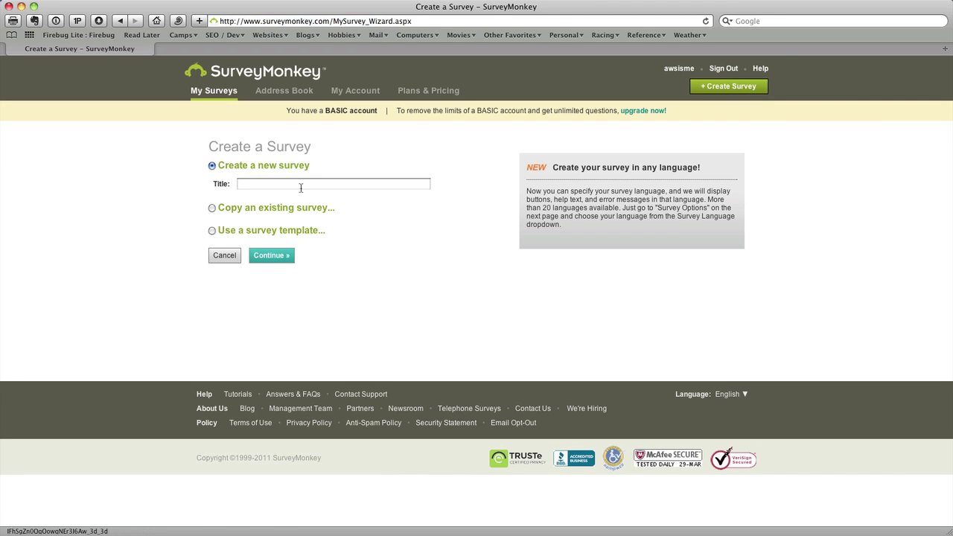
Create a new survey titled "A&A Website Design Survey (screencast)" and give it the Desert Dunes theme.
click(301, 185)
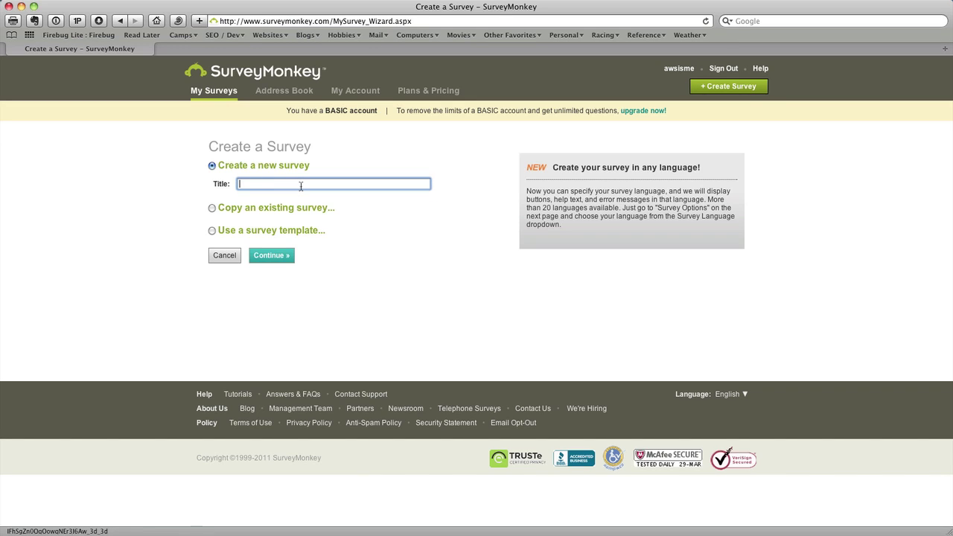
text(A&A Website Design Survey (screencast))
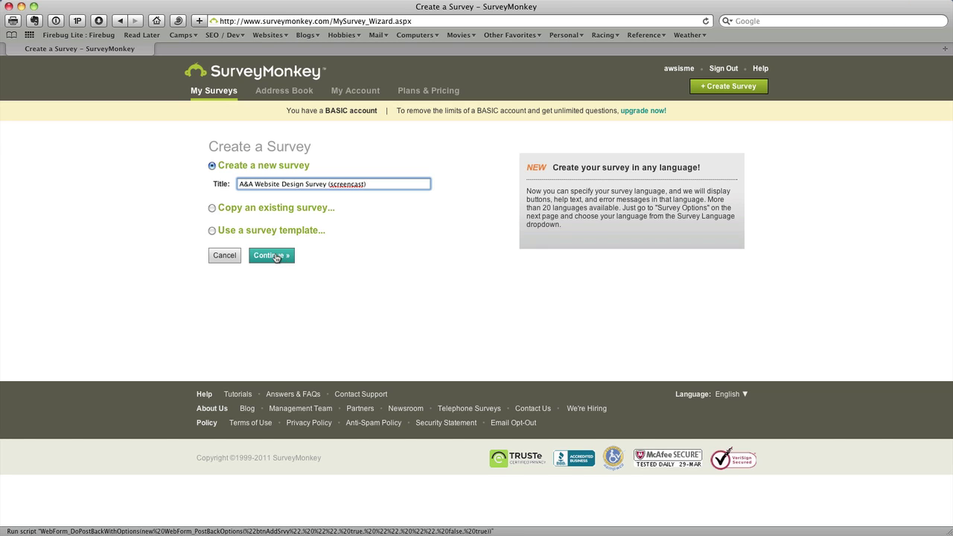
click(277, 257)
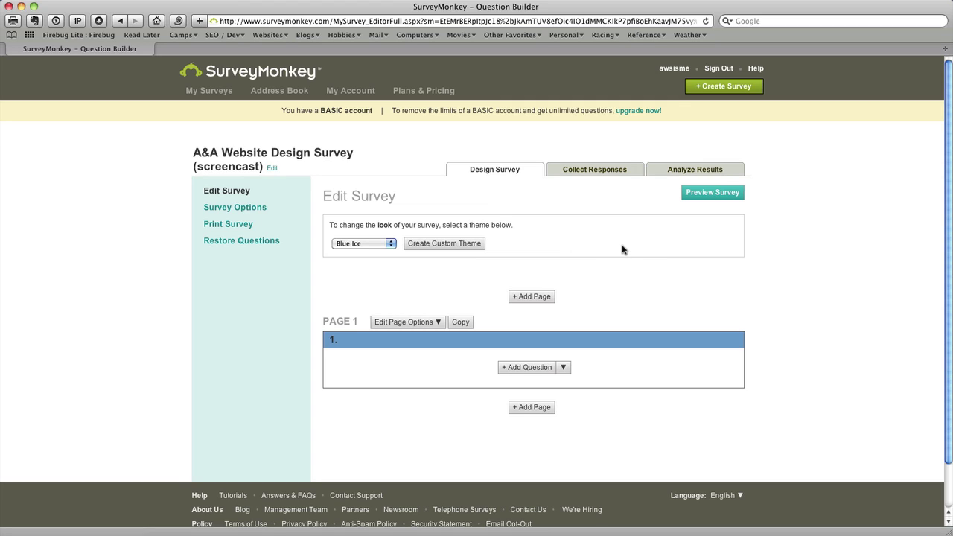
click(377, 244)
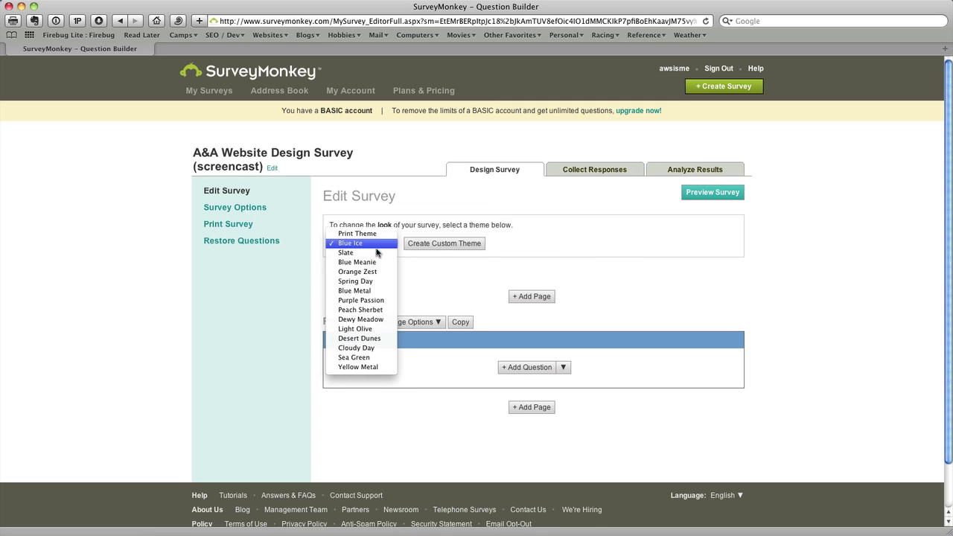
click(368, 340)
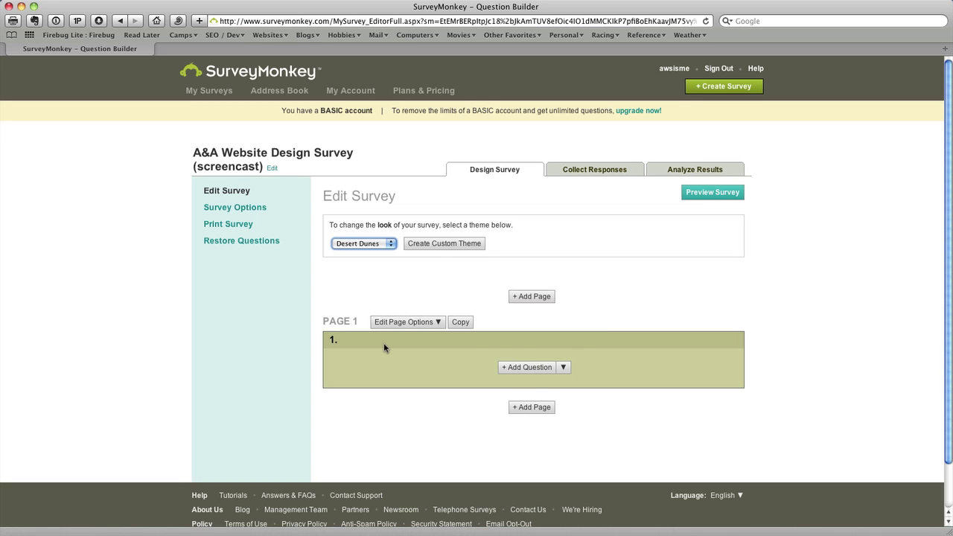
Edit the page information of page 1 and enter "A&A Website Design Survey" as the page title.
click(428, 322)
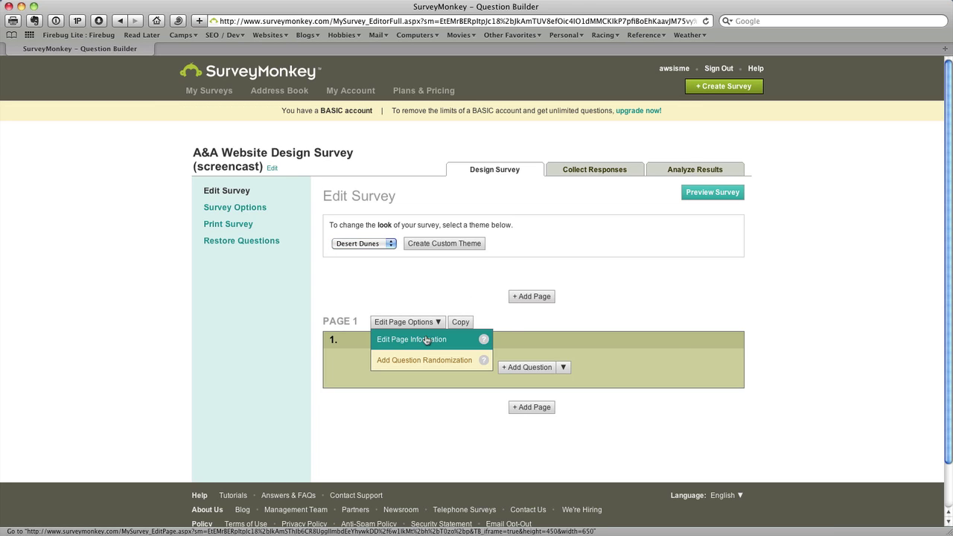
click(427, 341)
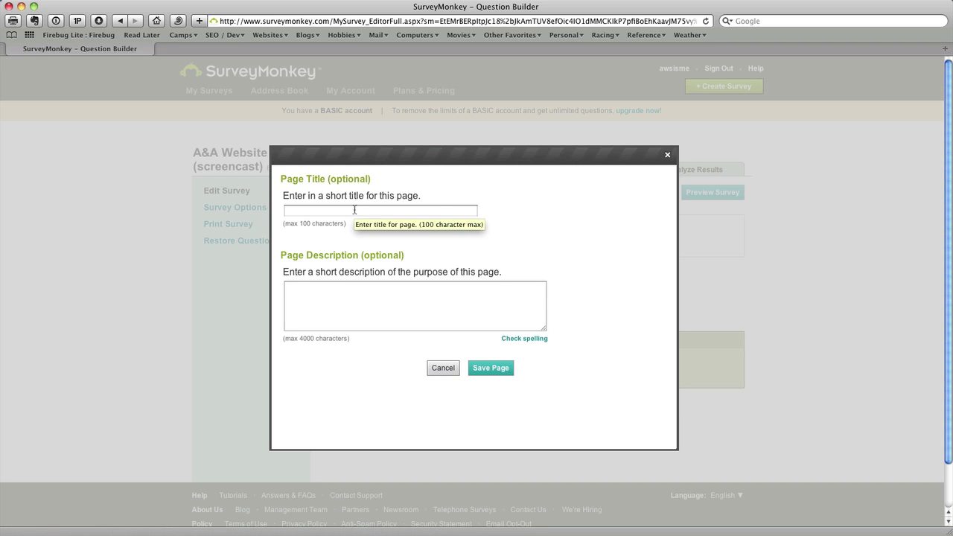
click(355, 210)
text(A&A Website Design Survey)
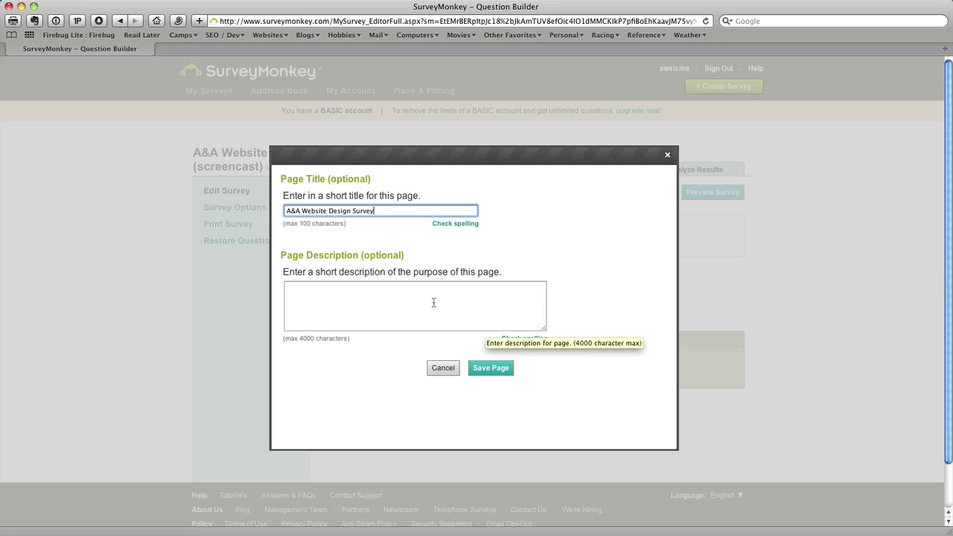
Paste the prepared thank-you text inviting comments as the page description, check its spelling and save the page.
click(461, 287)
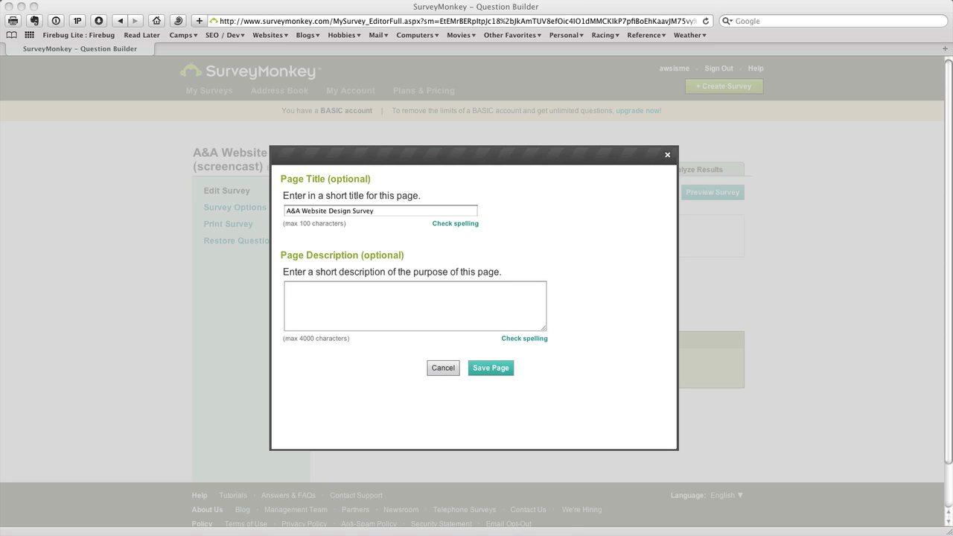
click(385, 296)
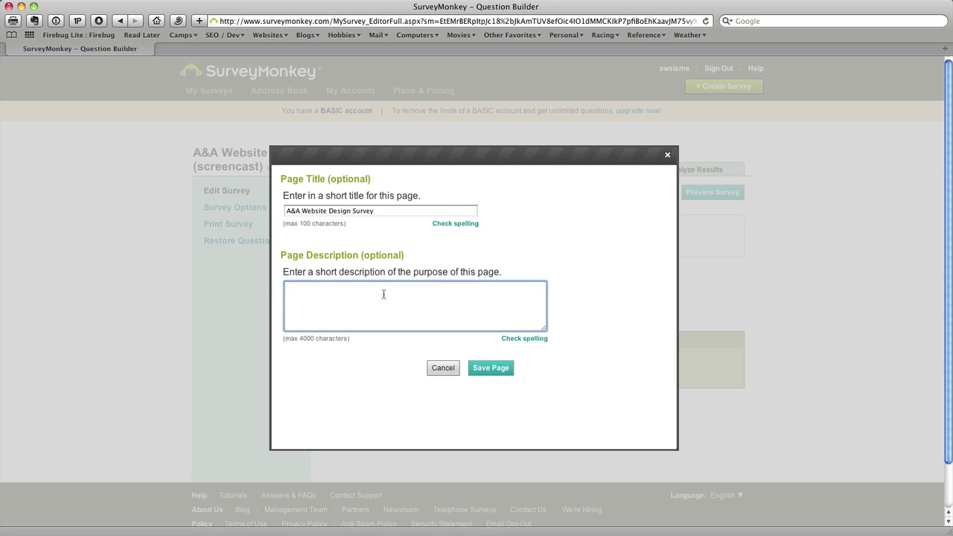
key(super+v)
scroll(491, 310, up, 2)
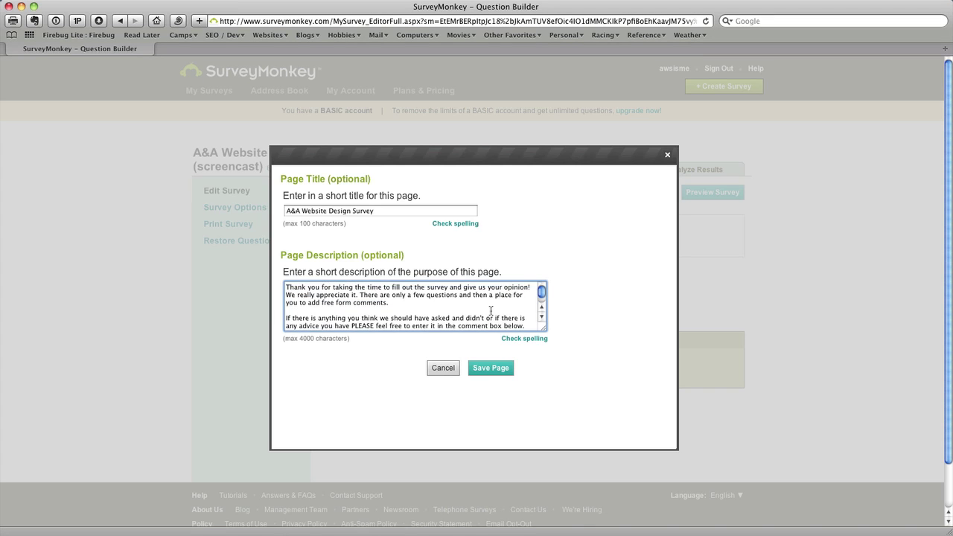
scroll(491, 311, down, 2)
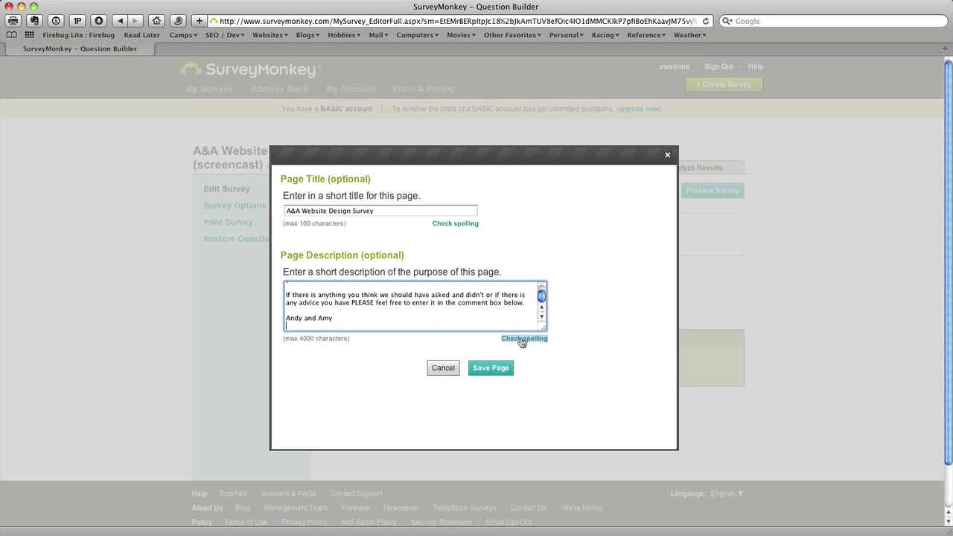
click(522, 341)
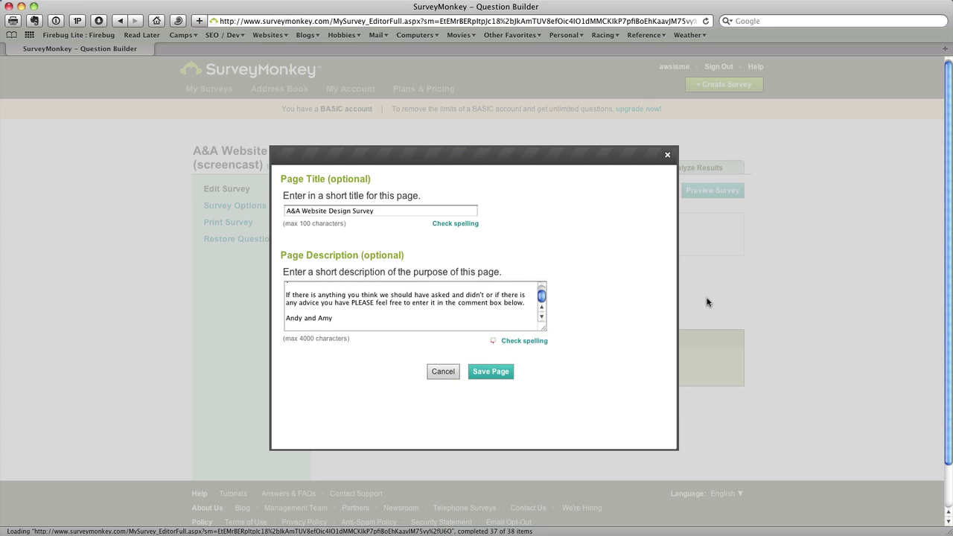
click(505, 369)
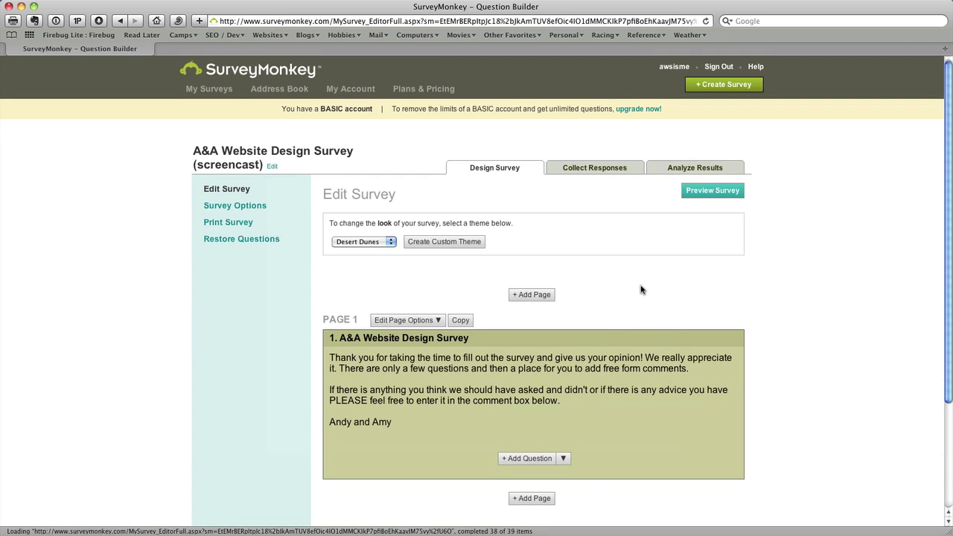
Add a Multiple Choice (Only One Answer) question reading "Which of the two designs do you like better? (your personal preference)".
scroll(531, 339, down, 3)
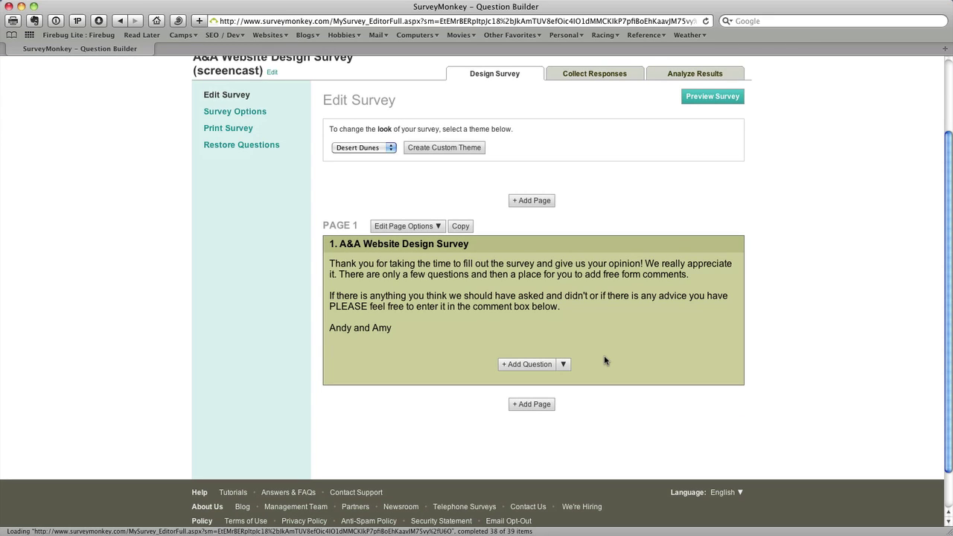
click(529, 365)
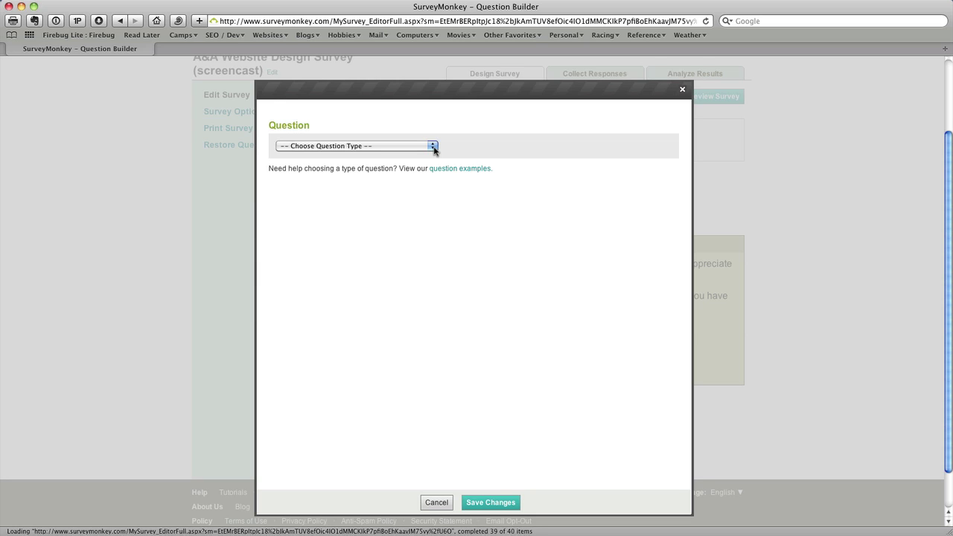
click(433, 147)
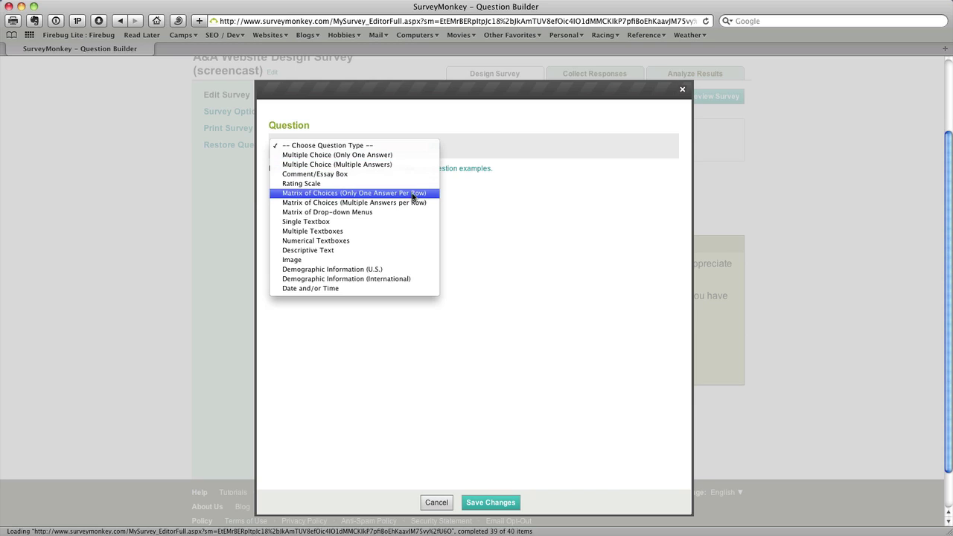
click(401, 155)
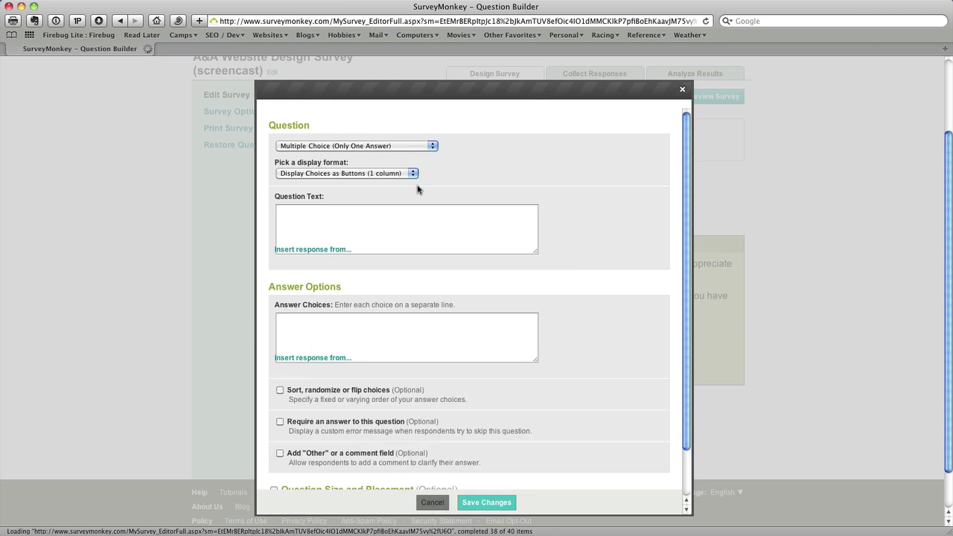
click(390, 213)
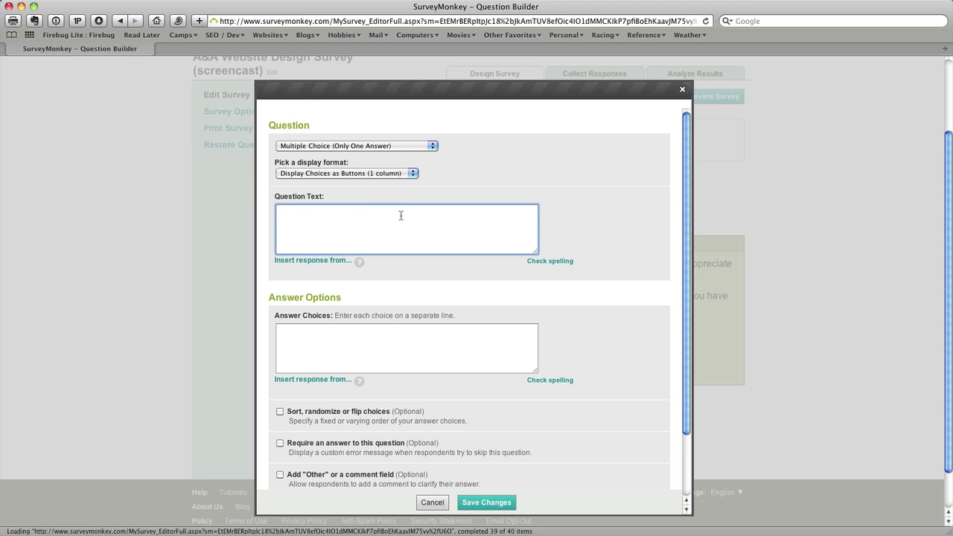
text(Which of the two designs do you like better? (your personal preference))
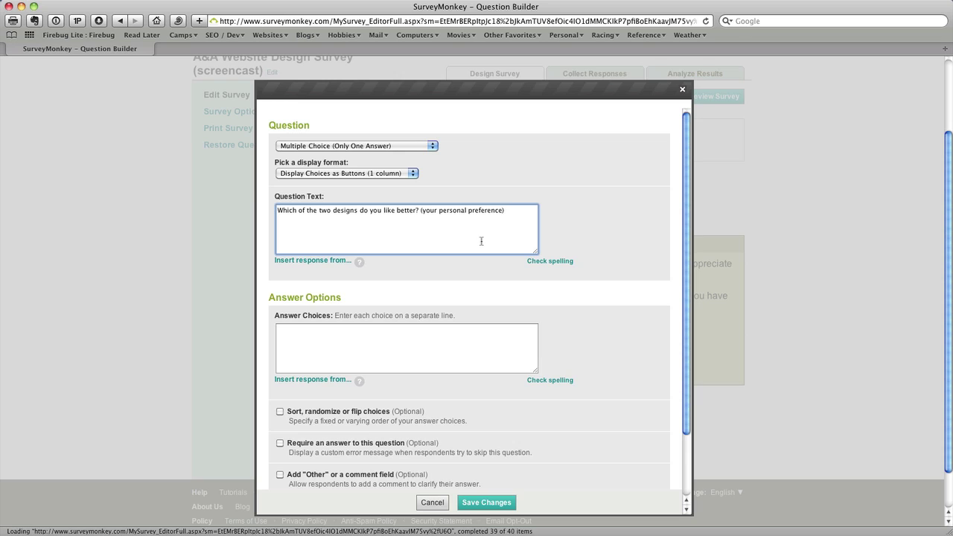
Enter the answer choices "Blue Business", "Caricature", "Like them both equally" and "Don't like either one" on separate lines.
key(super+Tab)
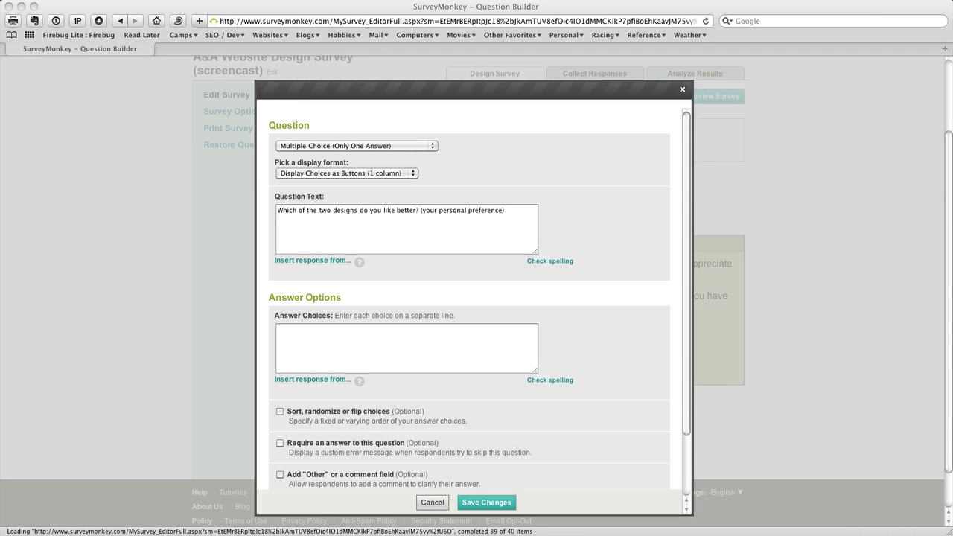
click(306, 336)
click(307, 336)
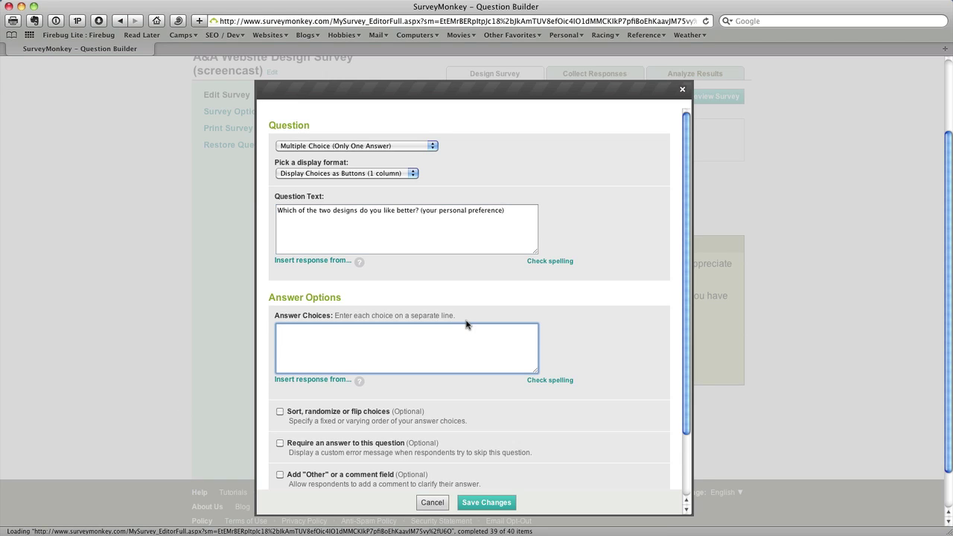
text(Blue Business Caricature Like them both equally Don't like either one)
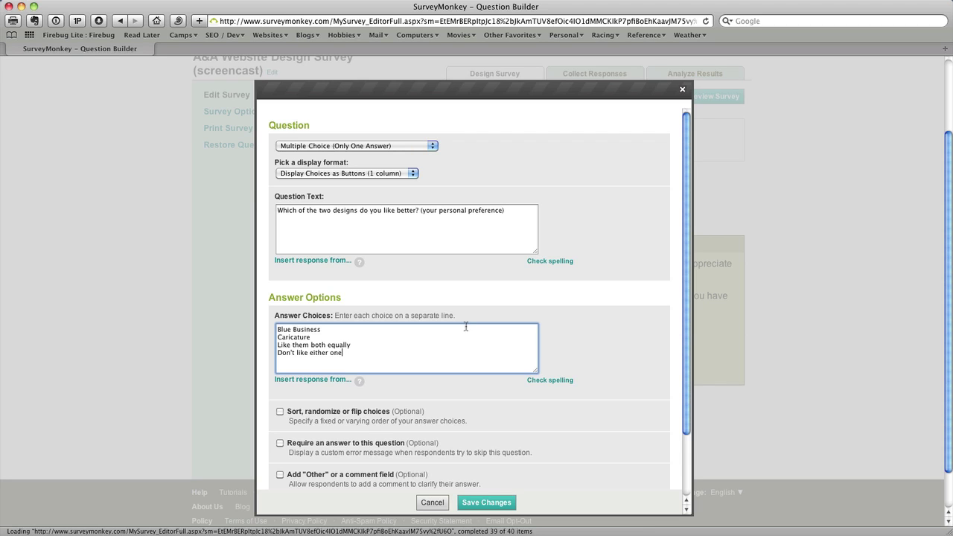
Require an answer to the design preference question, keeping the default error message, and save the question.
scroll(445, 349, down, 1)
scroll(426, 393, down, 2)
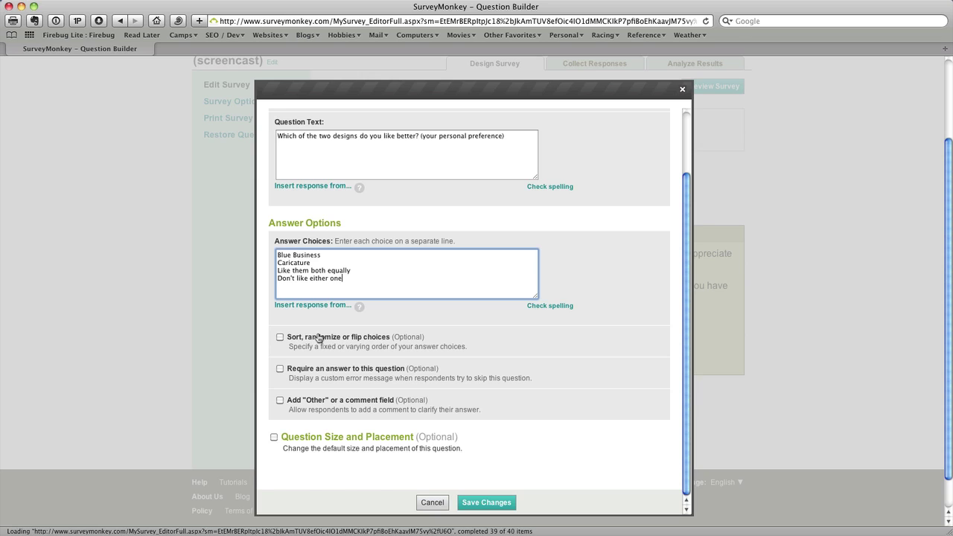
click(279, 369)
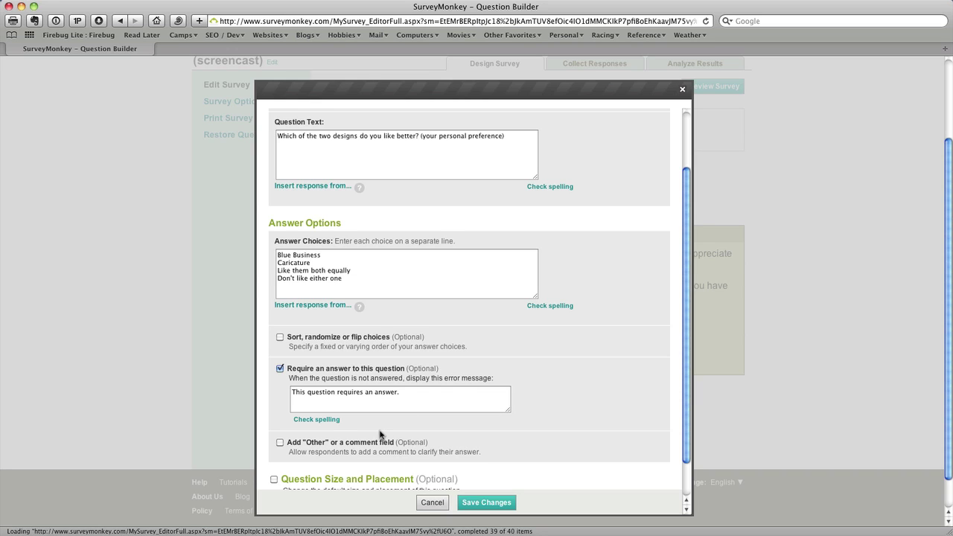
scroll(380, 434, down, 2)
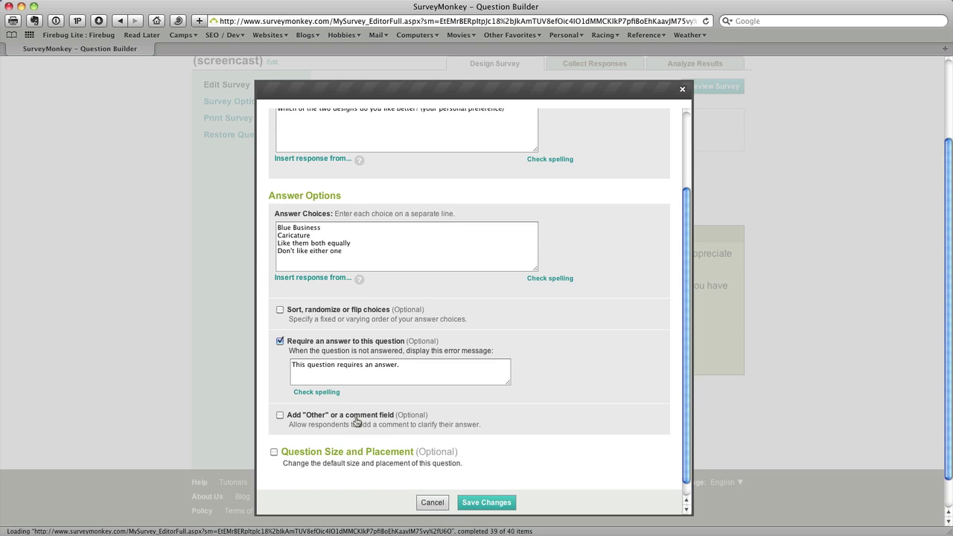
scroll(356, 422, down, 1)
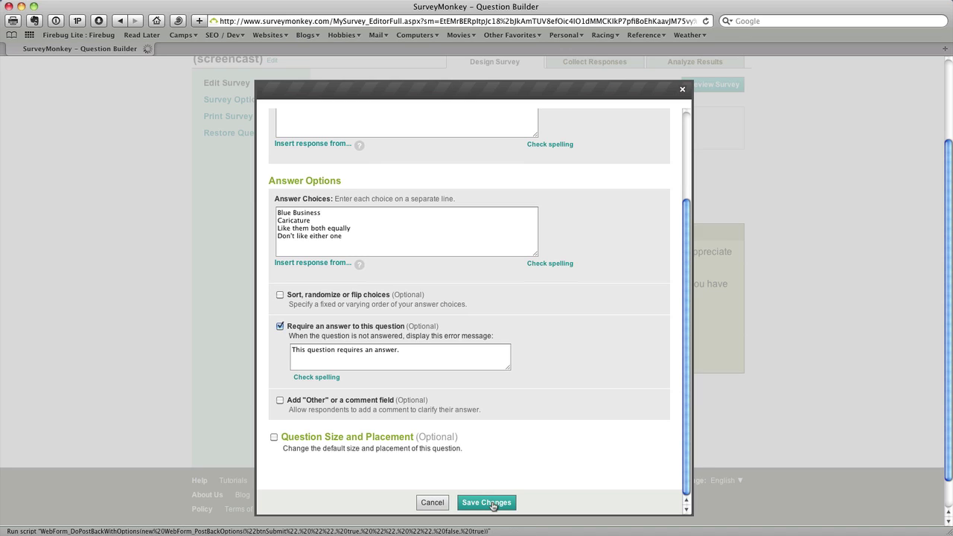
click(490, 504)
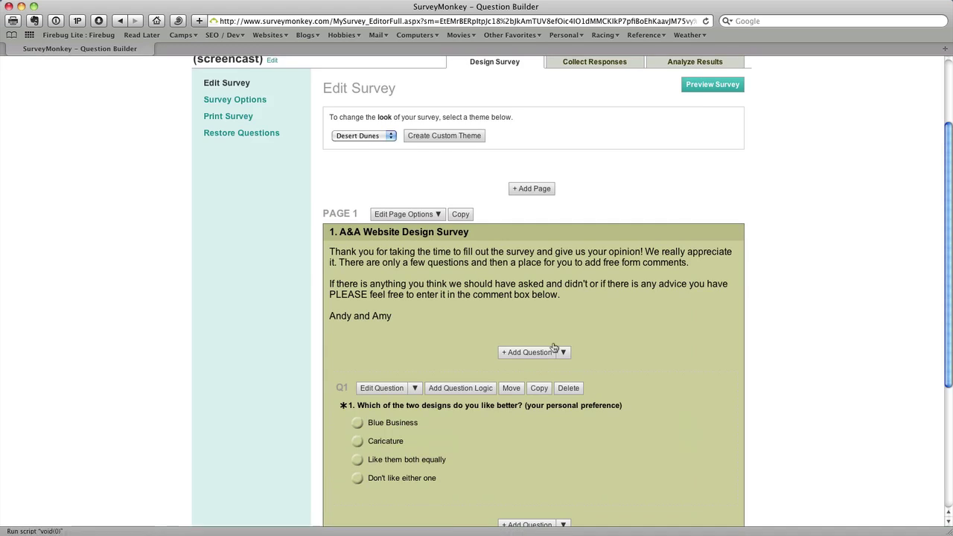
Add a Rating Scale question after the color palette question reading "For Business Blue, rate each word for how well you feel the design conveys it.".
scroll(551, 341, down, 4)
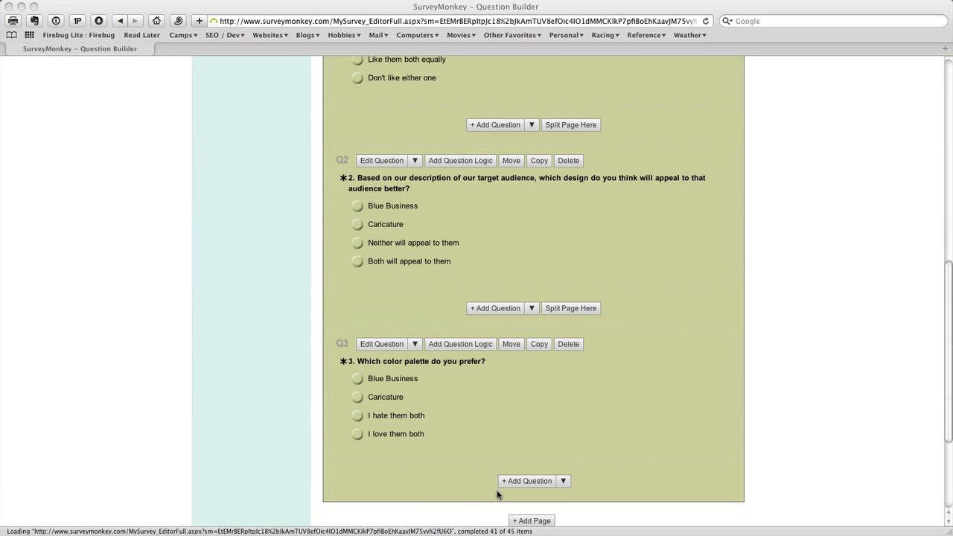
scroll(584, 279, up, 2)
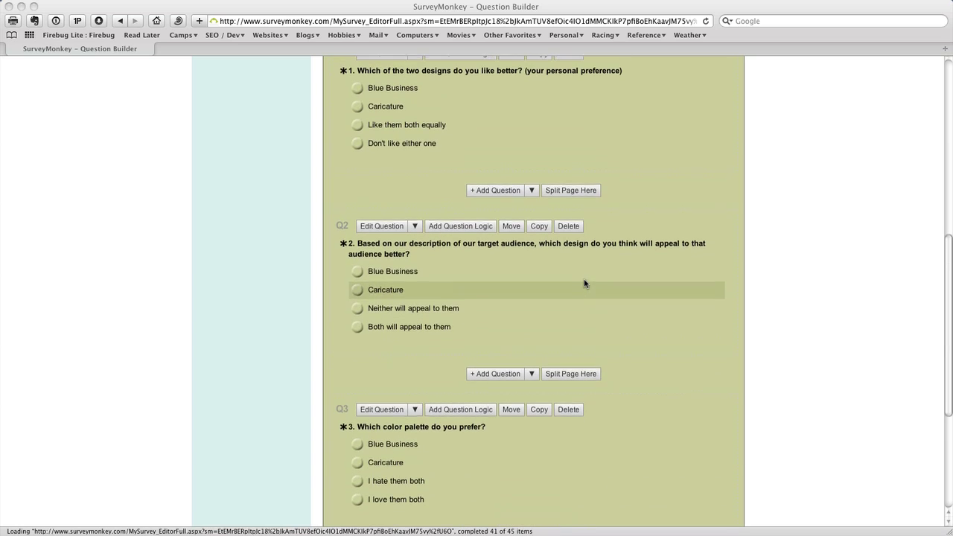
scroll(584, 283, up, 4)
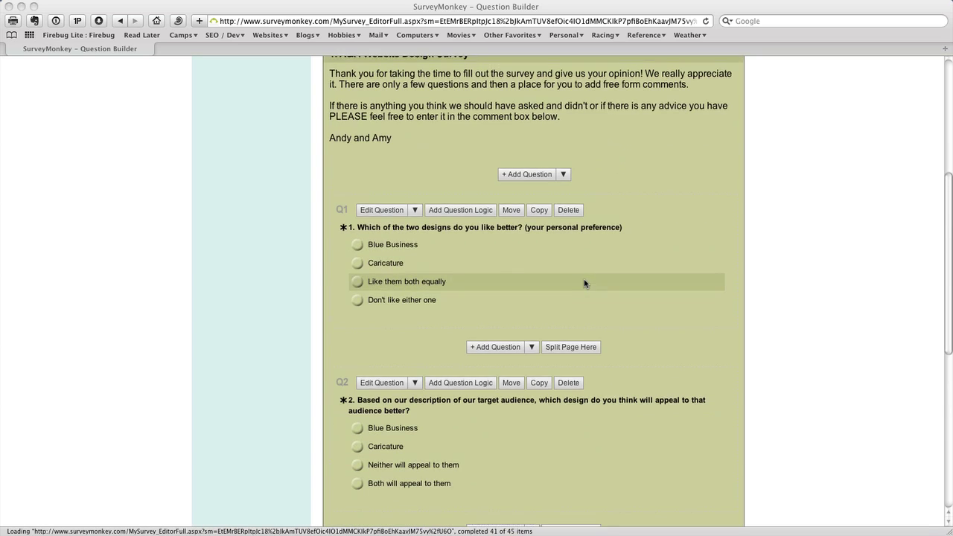
scroll(584, 282, up, 1)
scroll(584, 281, down, 8)
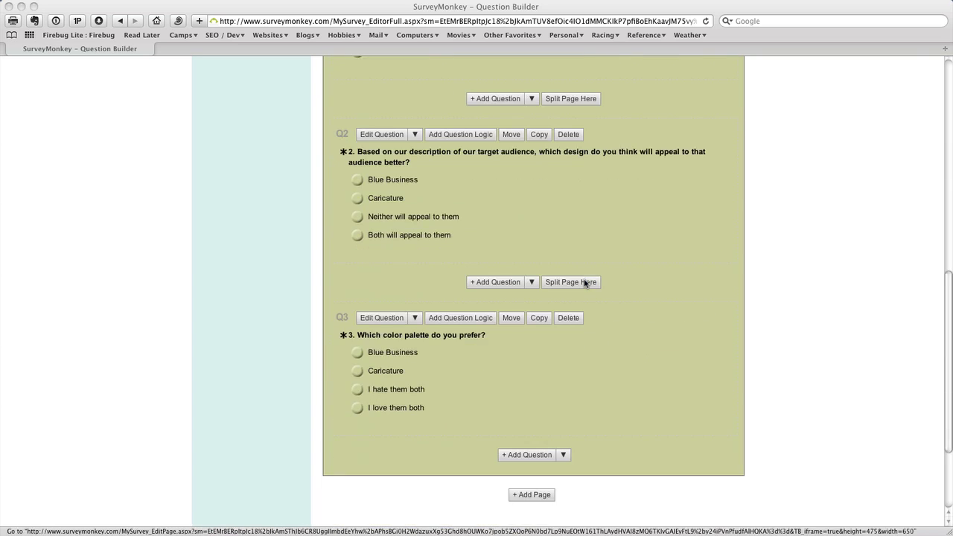
scroll(611, 398, down, 1)
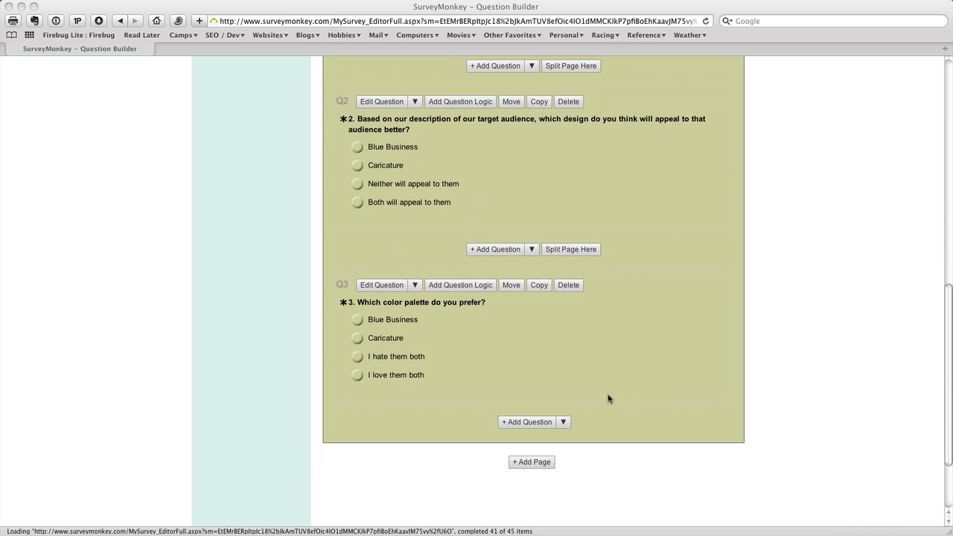
click(514, 423)
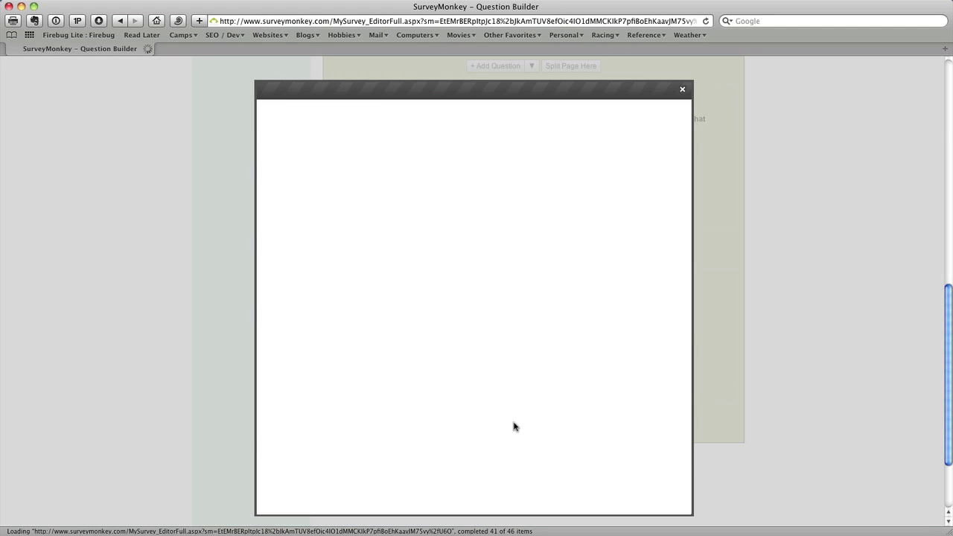
click(358, 146)
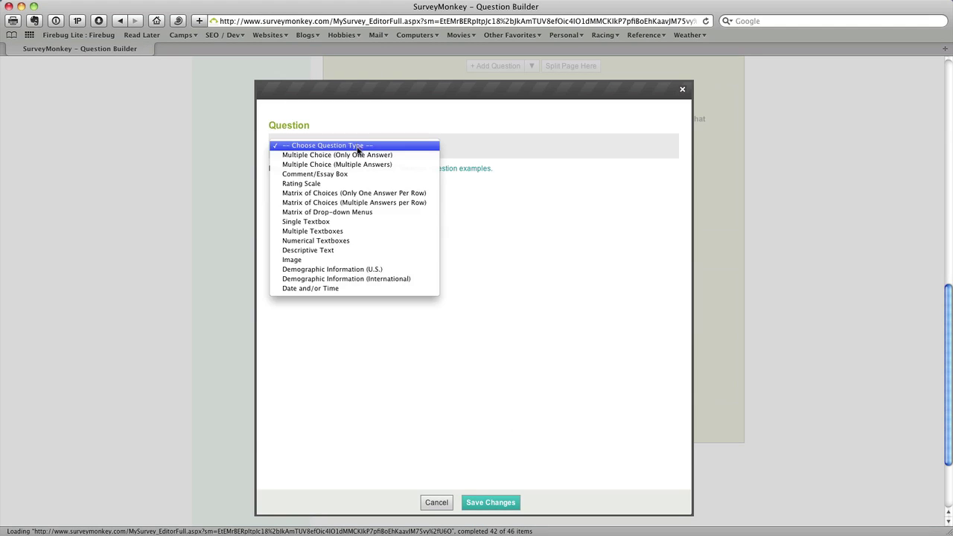
click(350, 187)
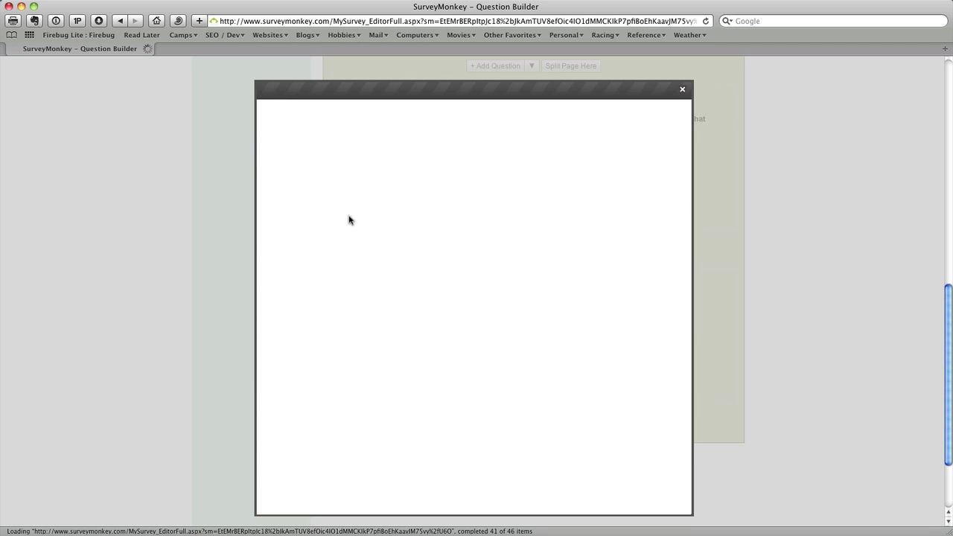
click(369, 193)
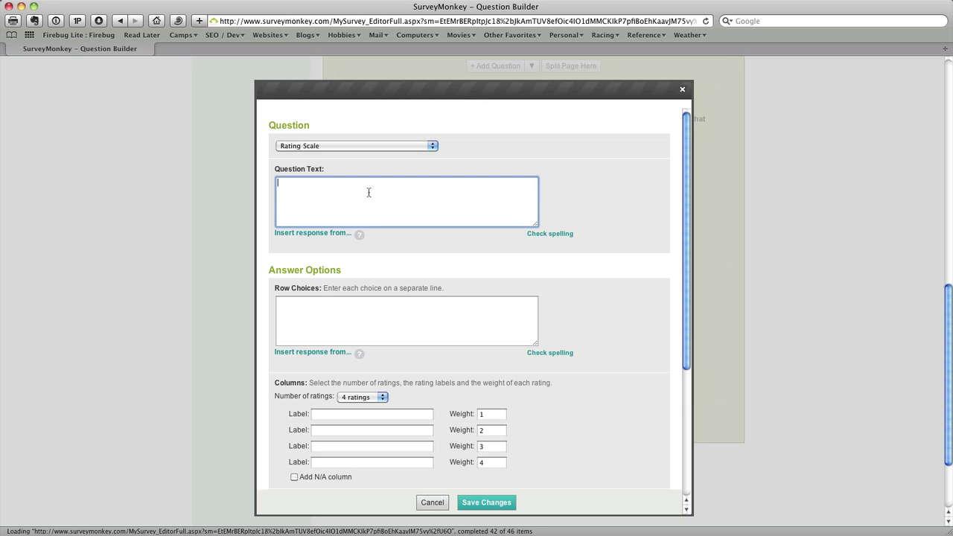
text(For Business Blue, rate each word for how well you feel the design conveys it.)
Enter the row choices Credibility, Educational, Friendly, Professional, Fun, Warm, Inviting and Motivating on separate lines.
key(super+Tab)
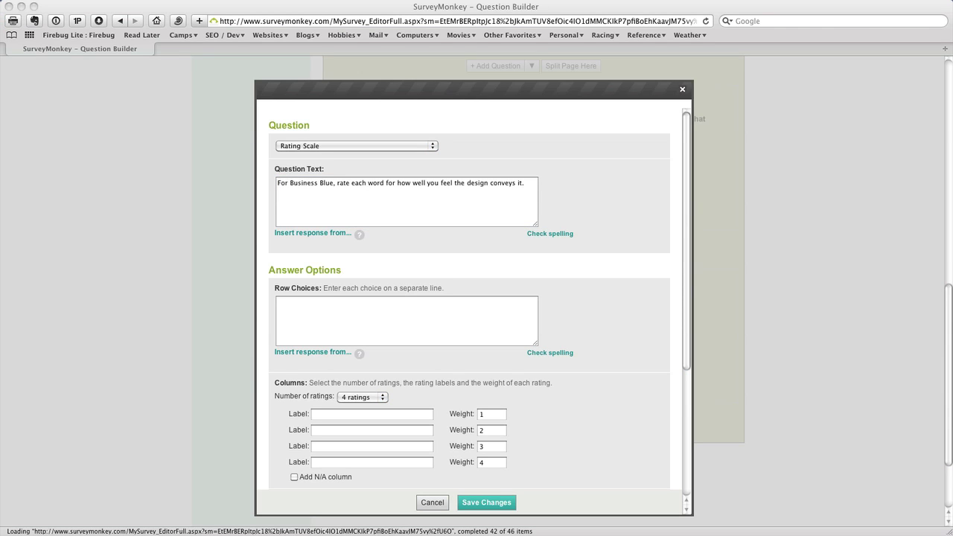
key(super+Tab)
click(401, 304)
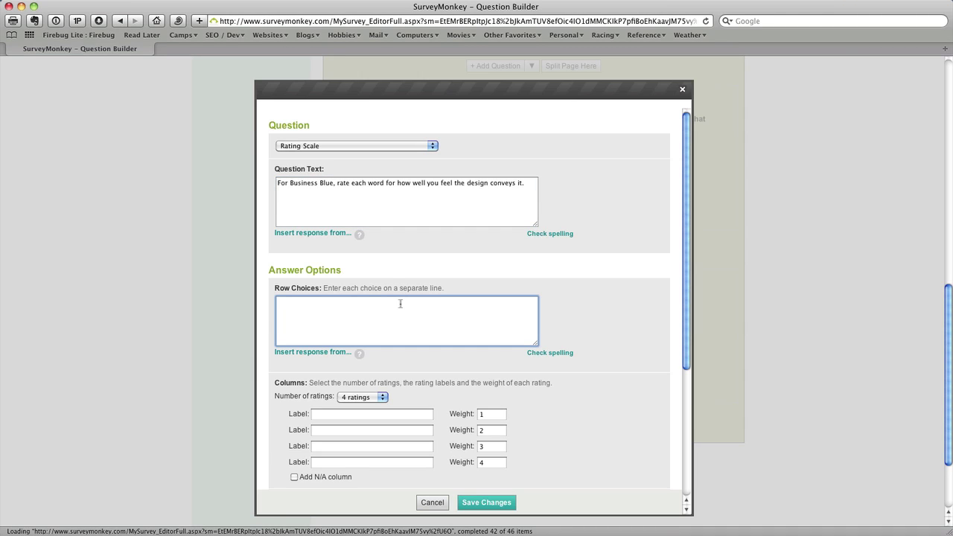
text(Credibility Educational Friendly Professional Fun Warm Inviting Motivating)
scroll(443, 317, up, 2)
scroll(444, 317, down, 2)
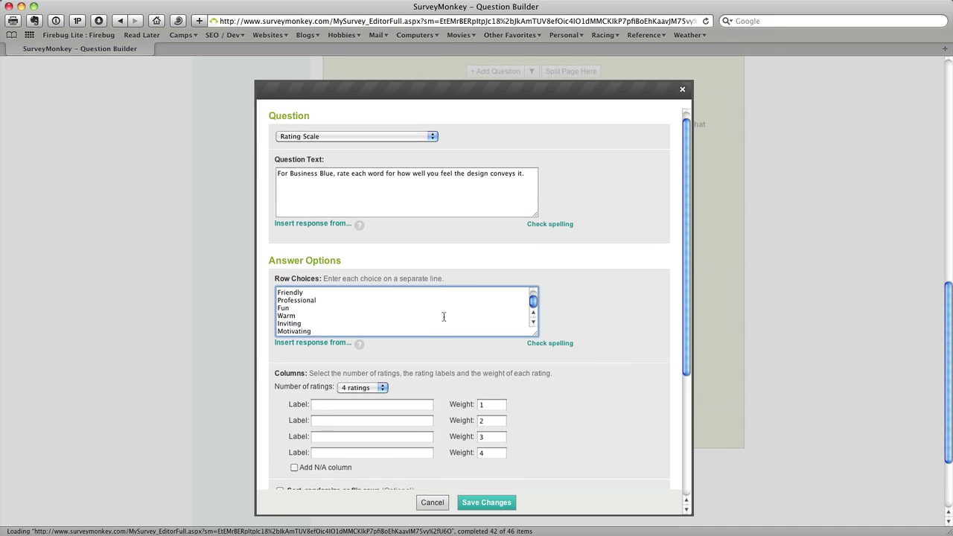
Label the rating columns "Not at All", "Somewhat" and "Very Much", set the scale to 3 ratings and save the question.
scroll(444, 317, down, 1)
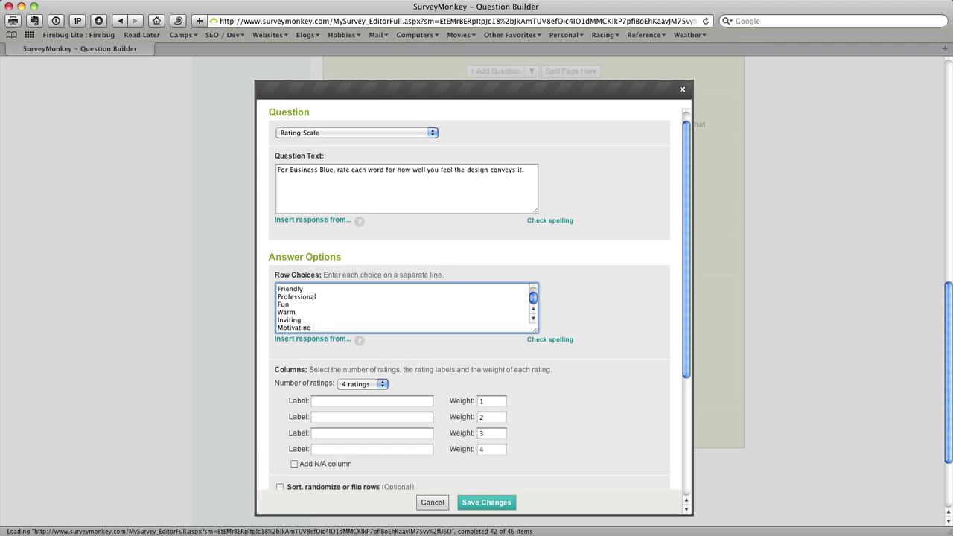
click(341, 402)
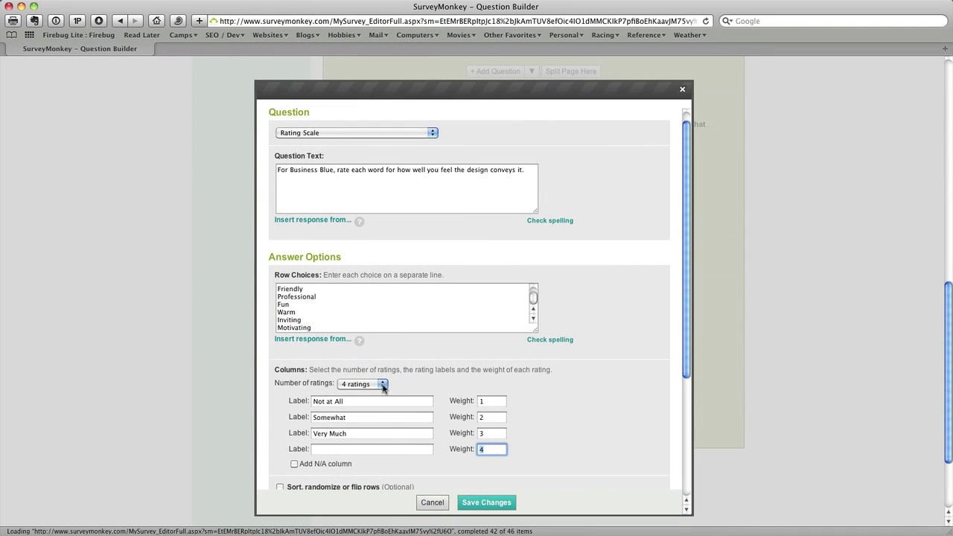
click(383, 385)
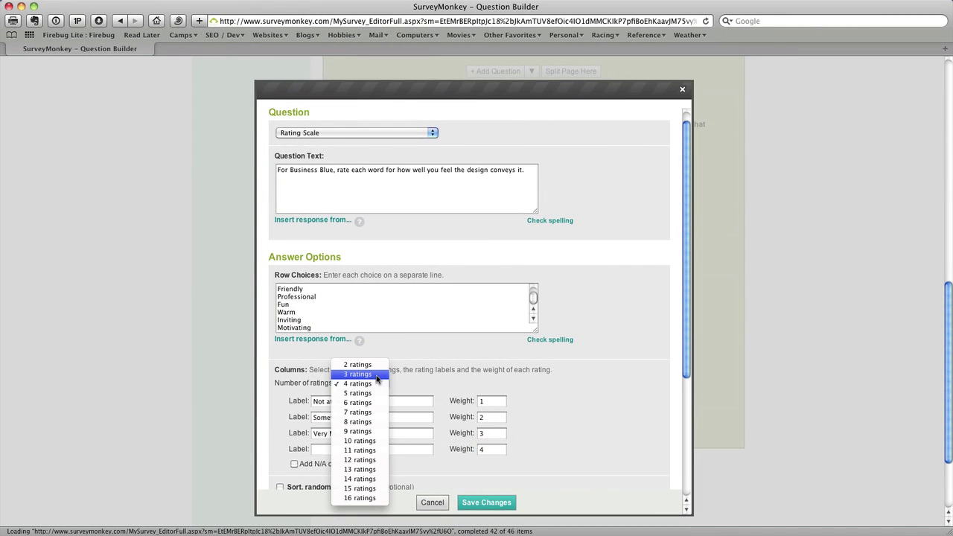
click(376, 380)
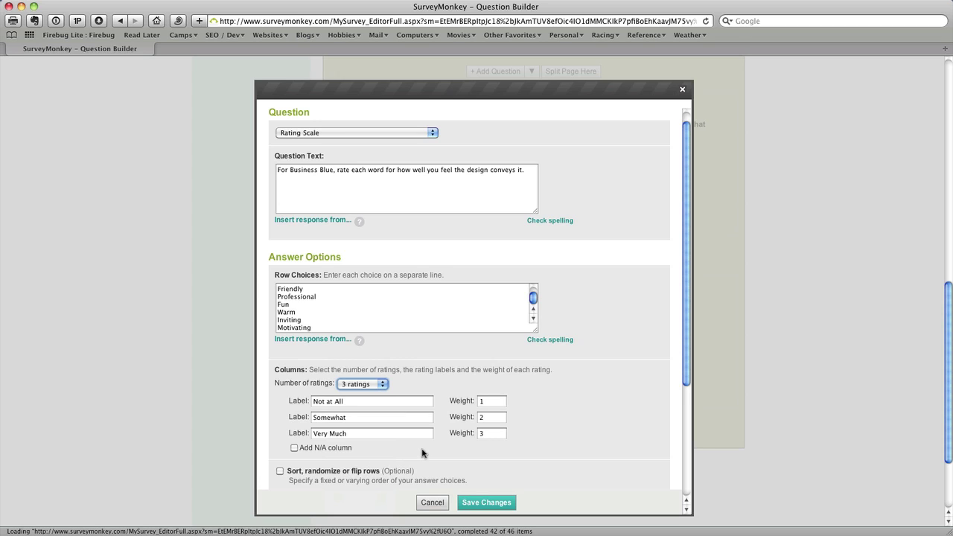
click(486, 504)
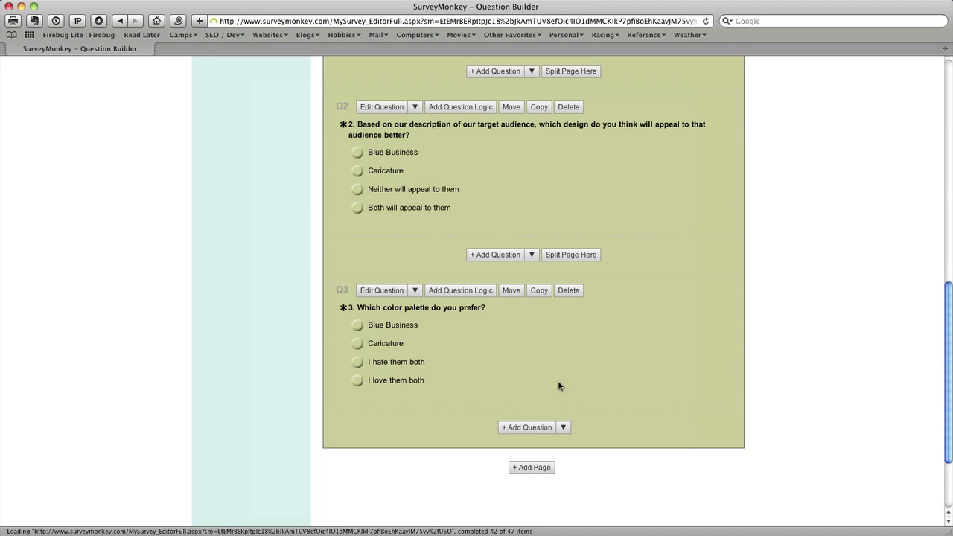
Copy the Business Blue rating question and paste the duplicate directly below it at the end of the page.
scroll(522, 345, down, 4)
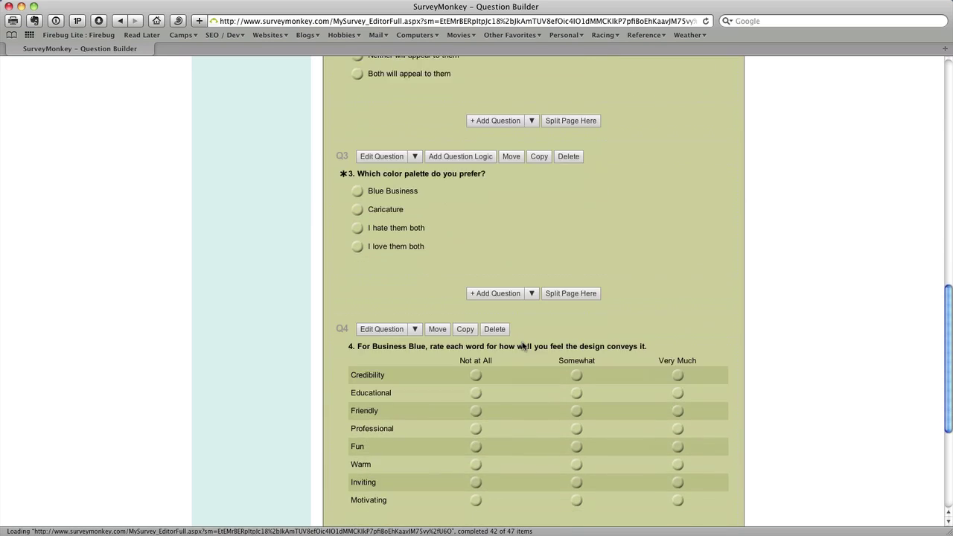
scroll(524, 347, down, 2)
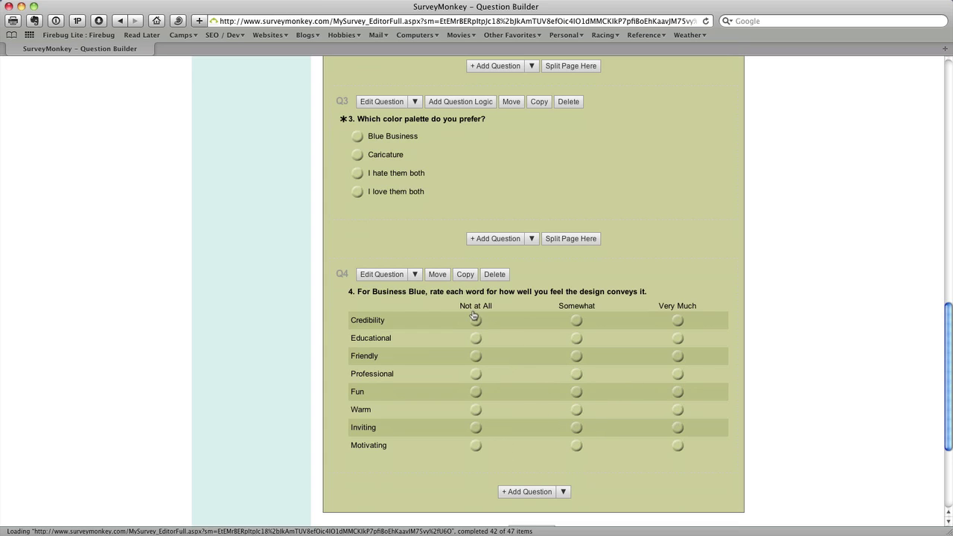
scroll(579, 320, down, 1)
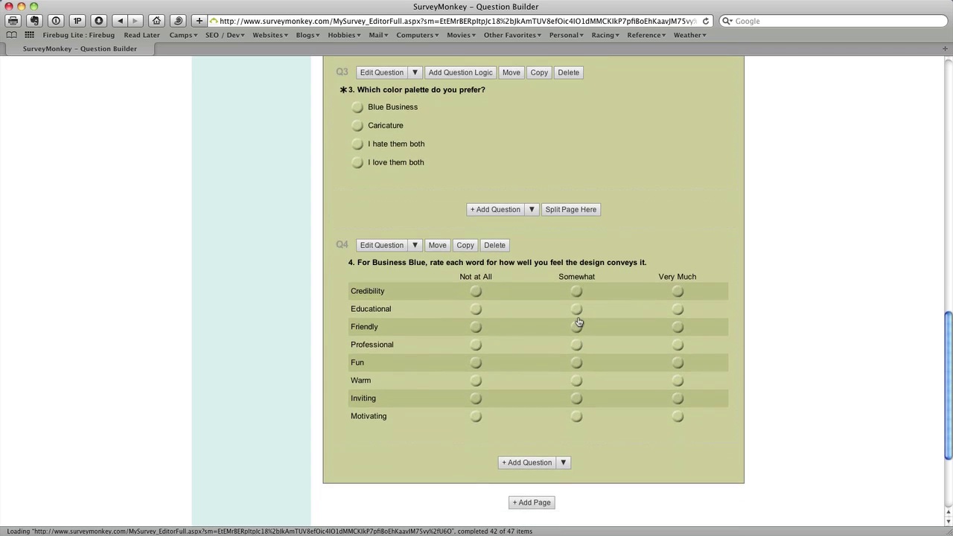
click(470, 247)
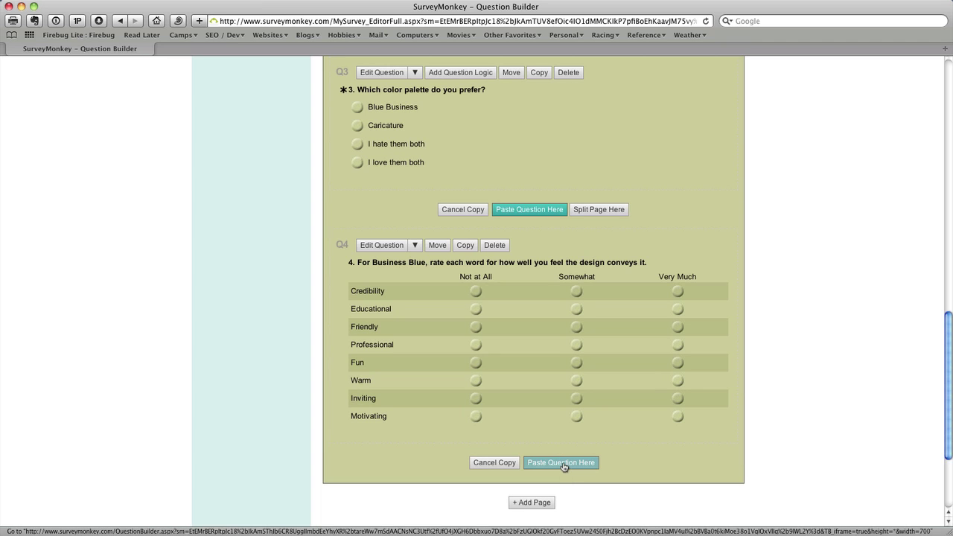
click(562, 463)
scroll(551, 447, down, 5)
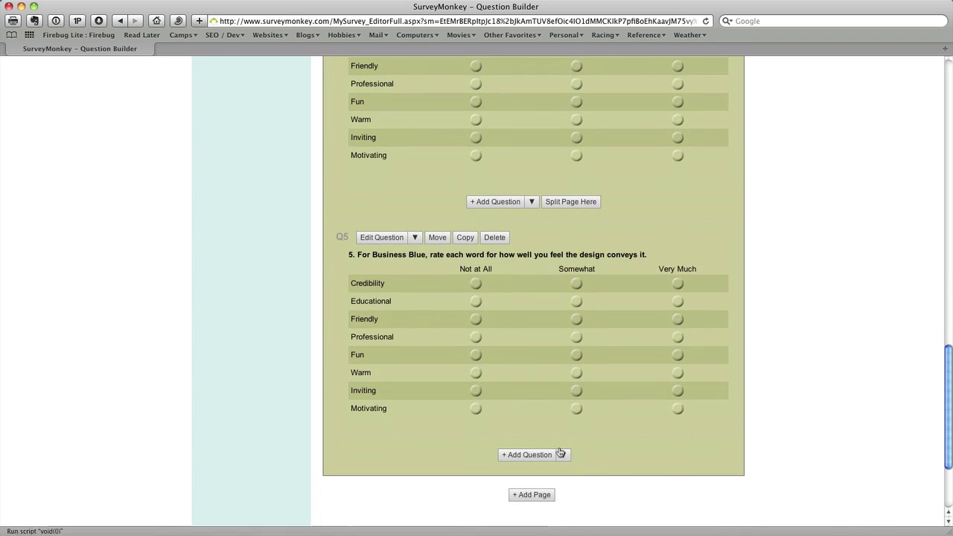
Replace "Business Blue" with "Caricature" in the duplicated rating question's text and save it.
click(377, 235)
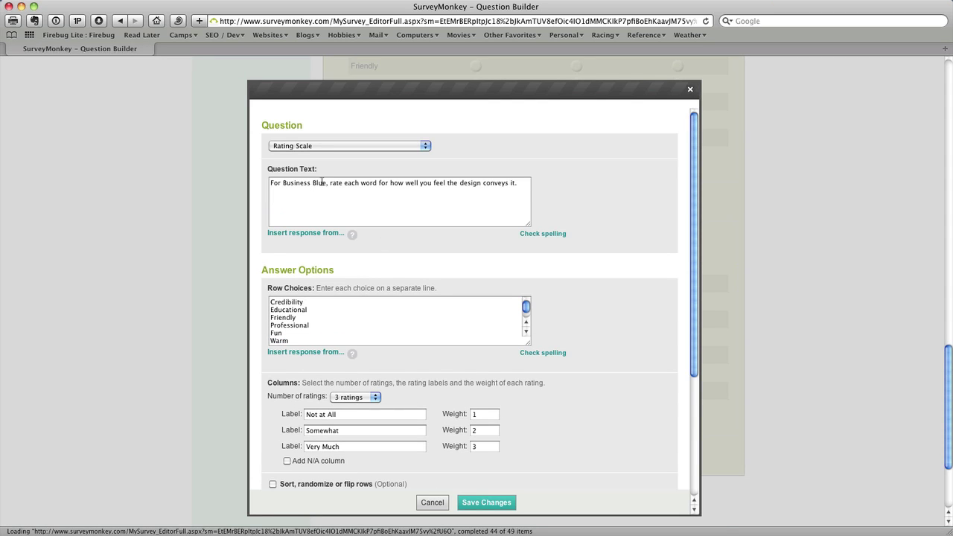
drag(326, 184, 290, 187)
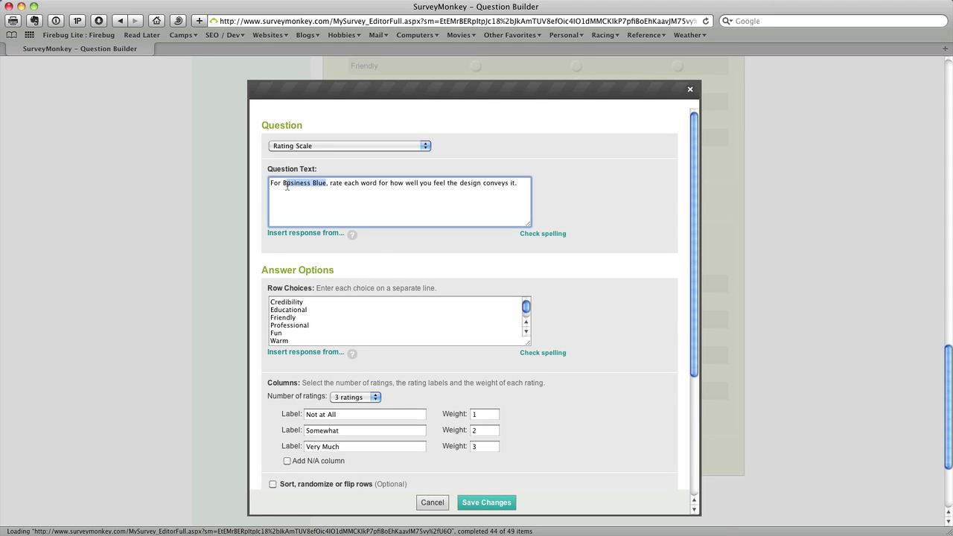
text(Caricature)
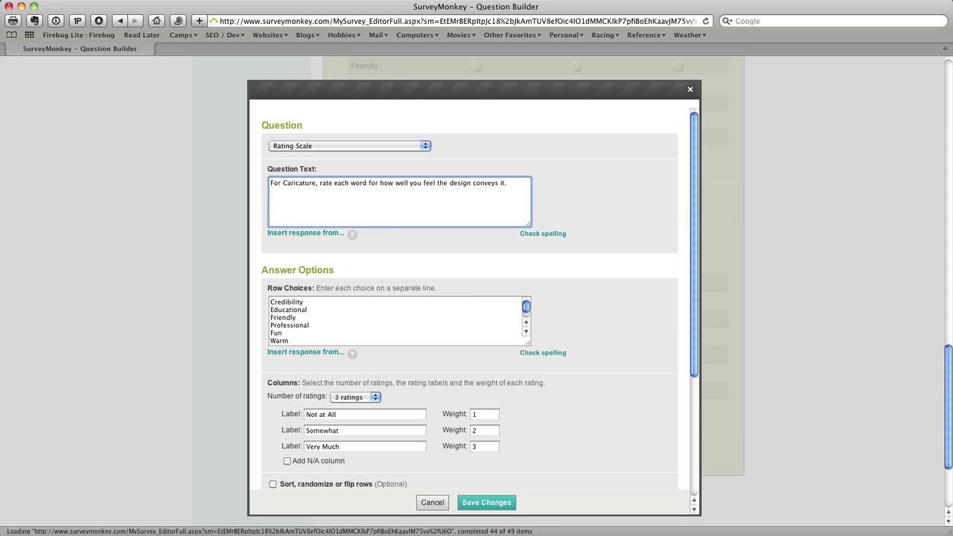
click(488, 503)
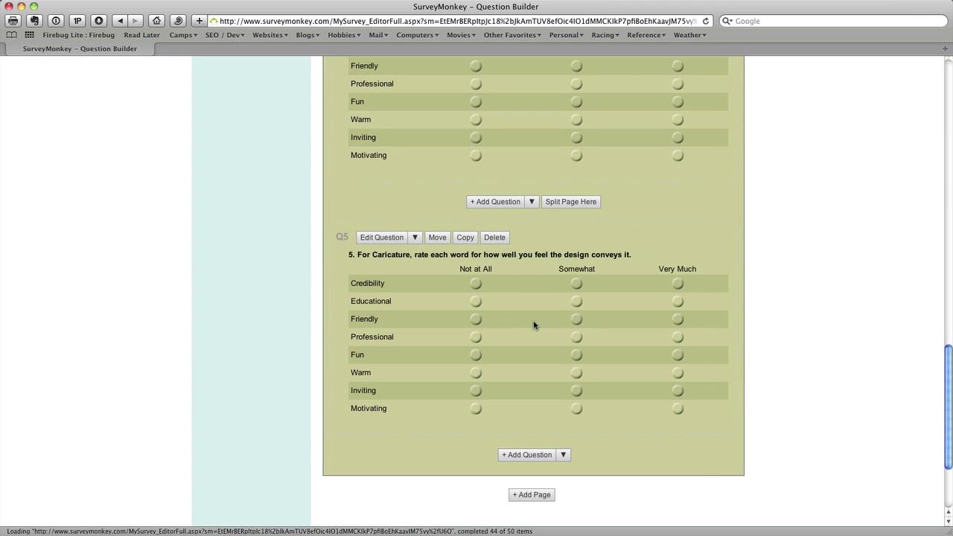
Add a Comment/Essay Box question at the page's end that thanks respondents for filling out the survey and invites additional information and feedback.
scroll(658, 372, down, 3)
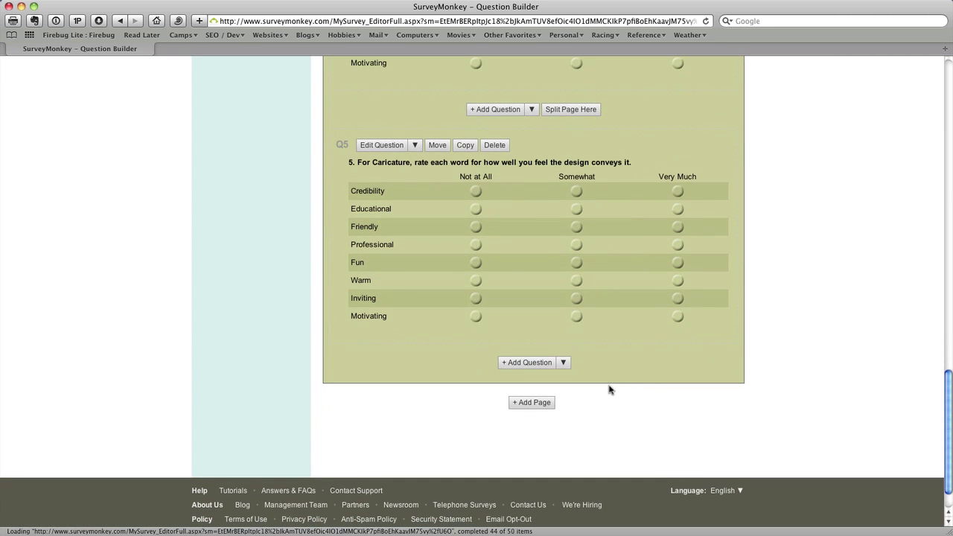
click(526, 363)
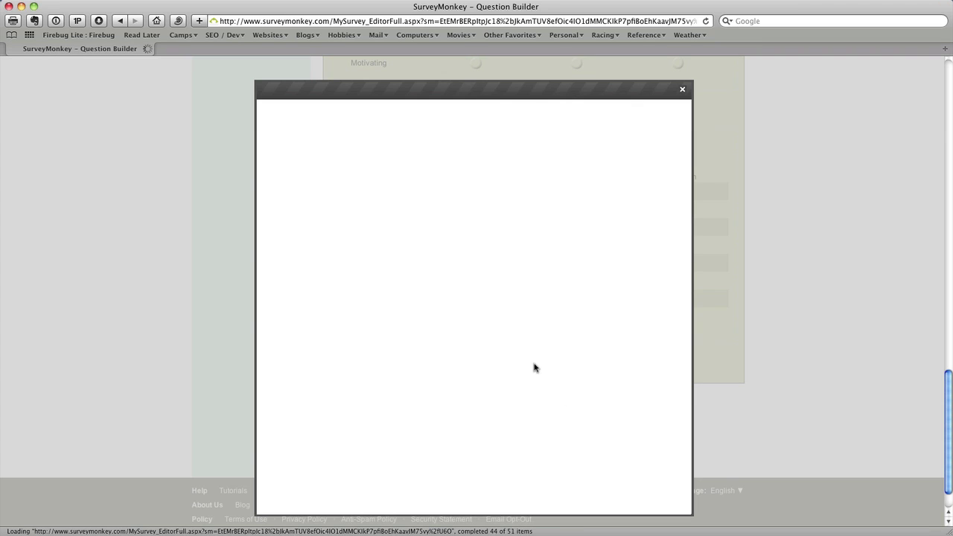
click(398, 146)
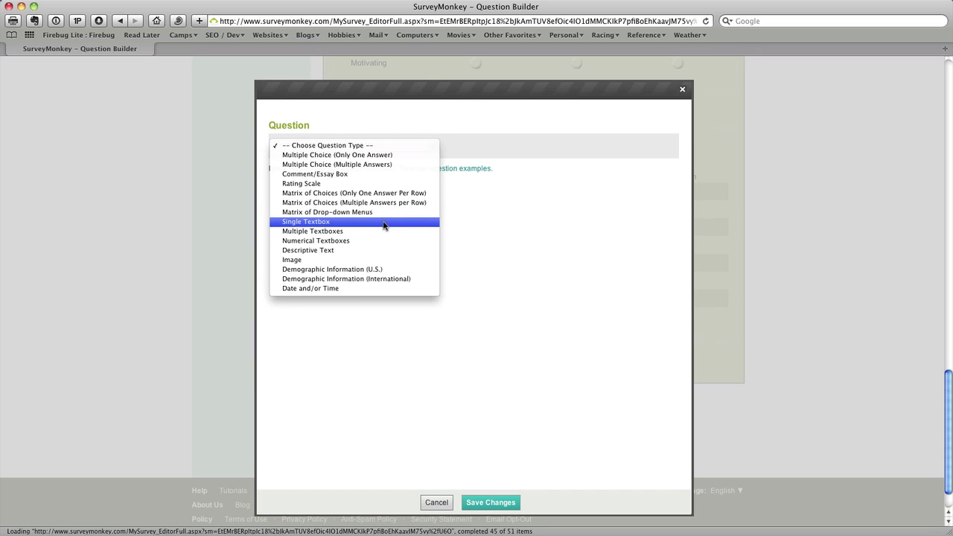
click(367, 175)
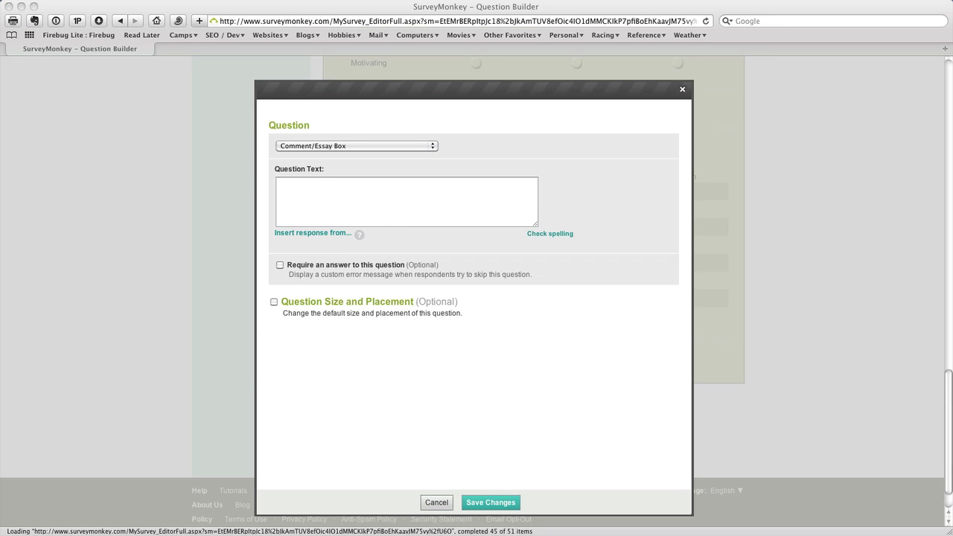
click(446, 184)
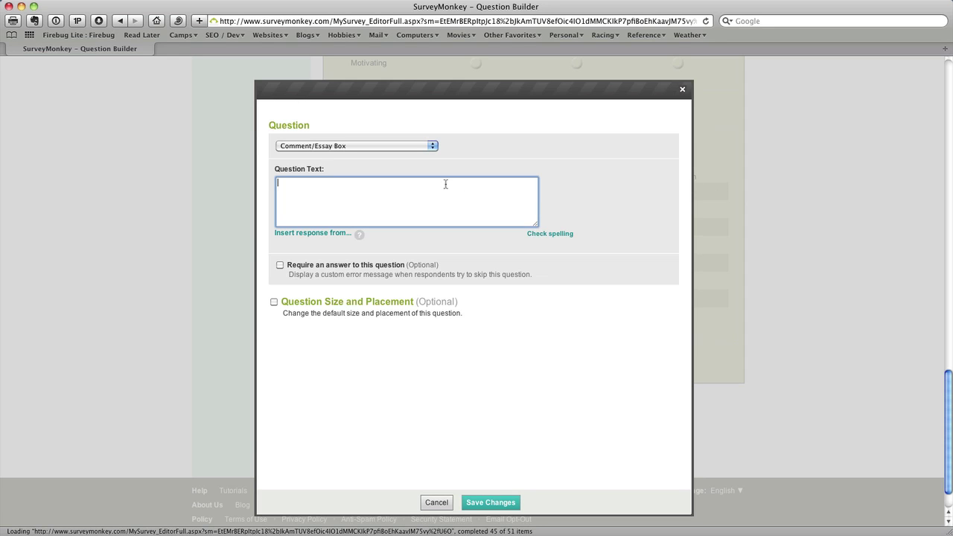
text(Thank you very much for filling out the survey! Please feel free to leave us any additional information that you would like to. We appreciate any feedback on any topic so let us have it. Anything you tell us now will definitely help us make the show and site better!)
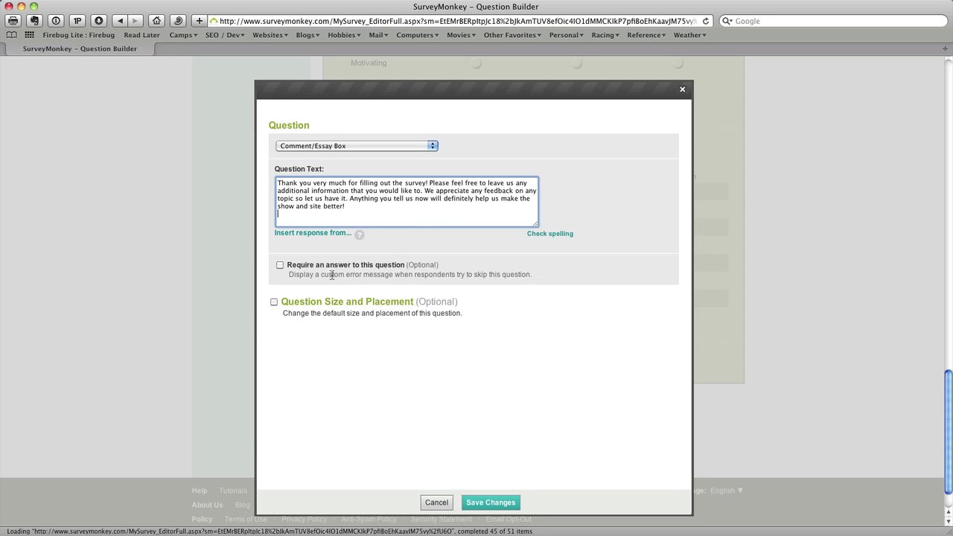
Make the closing comment question required, size its answer box to 15 lines by 100 characters wide and save it.
click(280, 266)
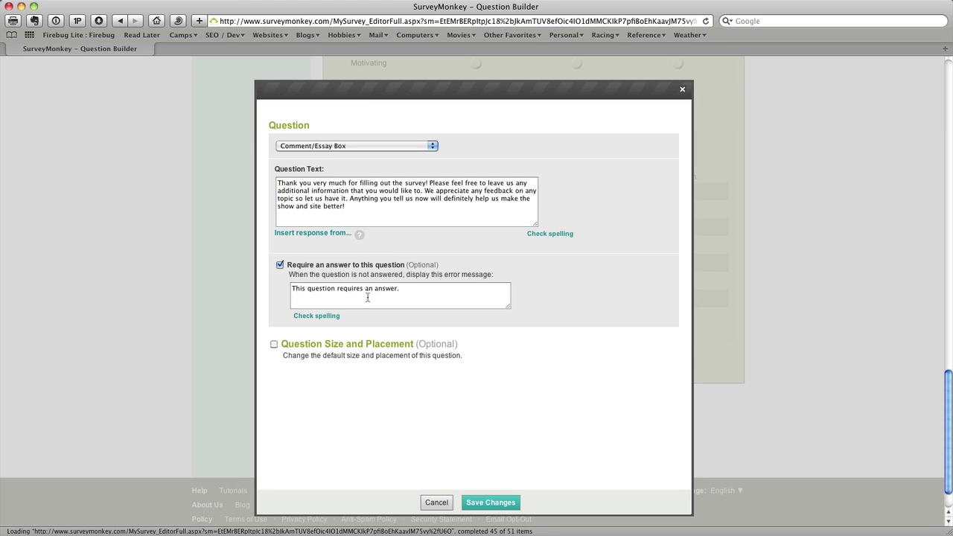
click(274, 345)
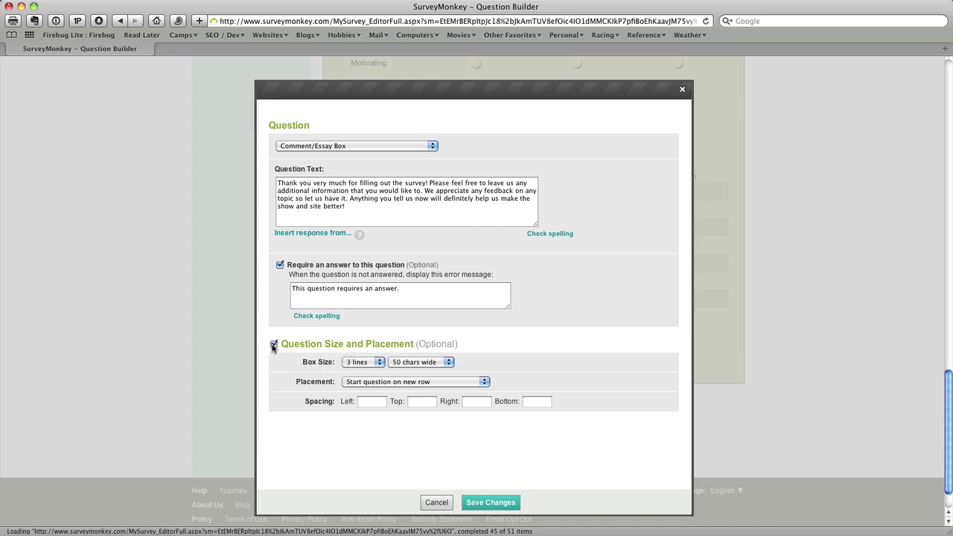
click(381, 362)
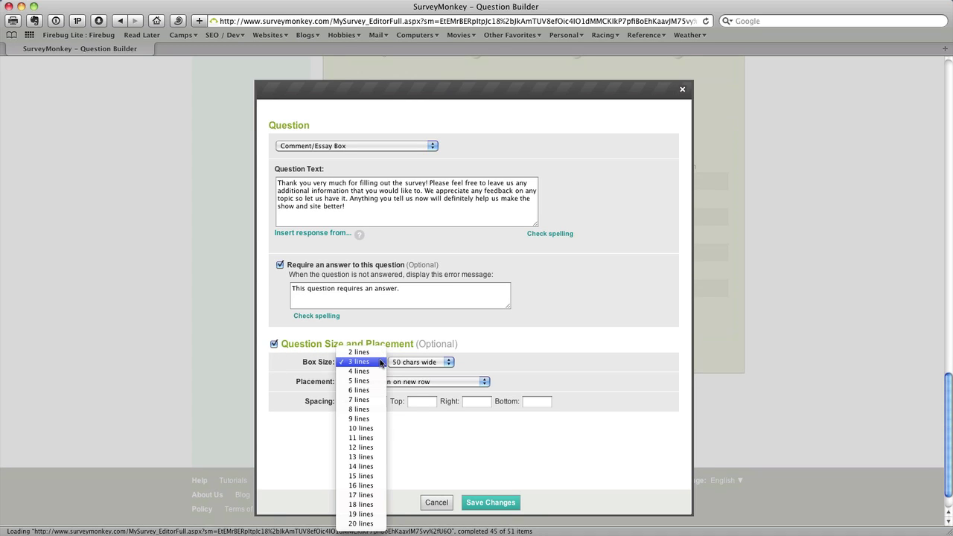
click(368, 477)
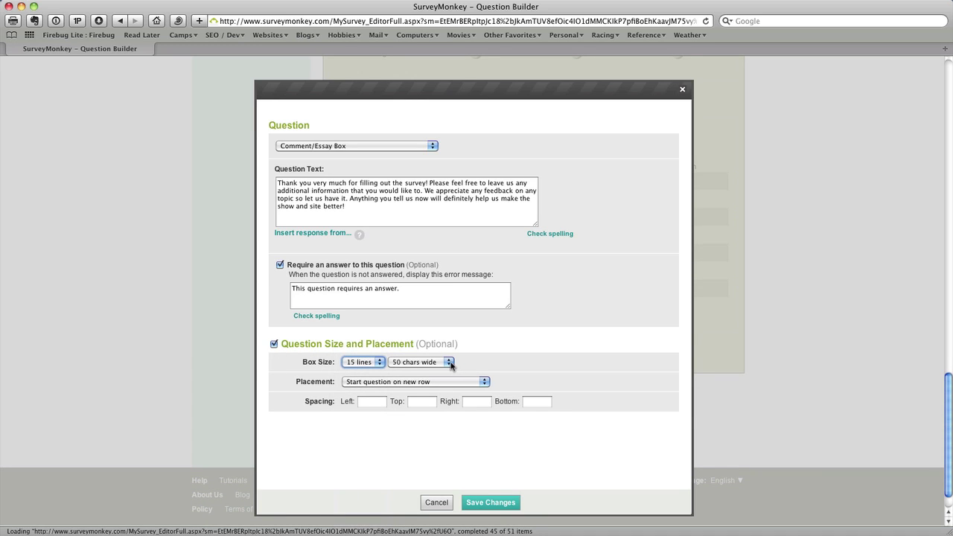
click(450, 363)
click(437, 412)
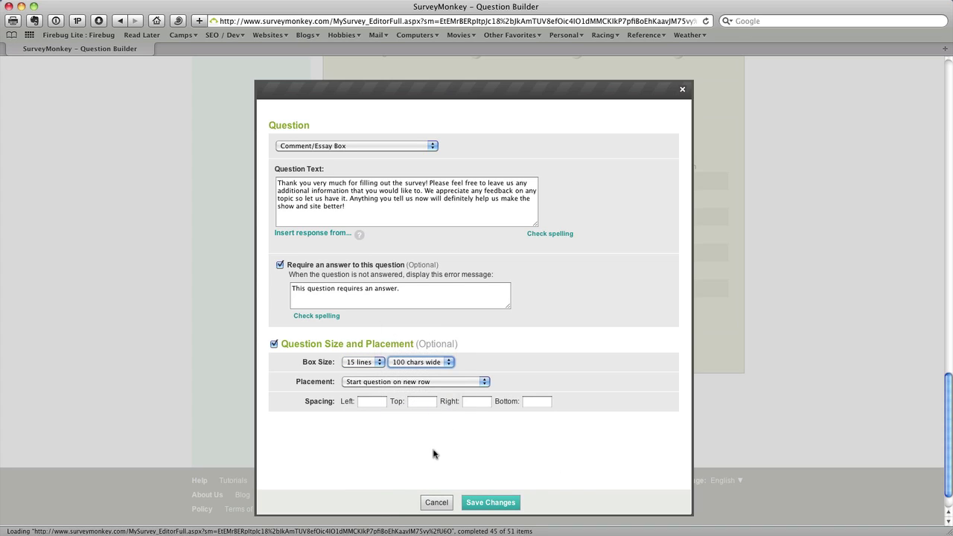
click(482, 504)
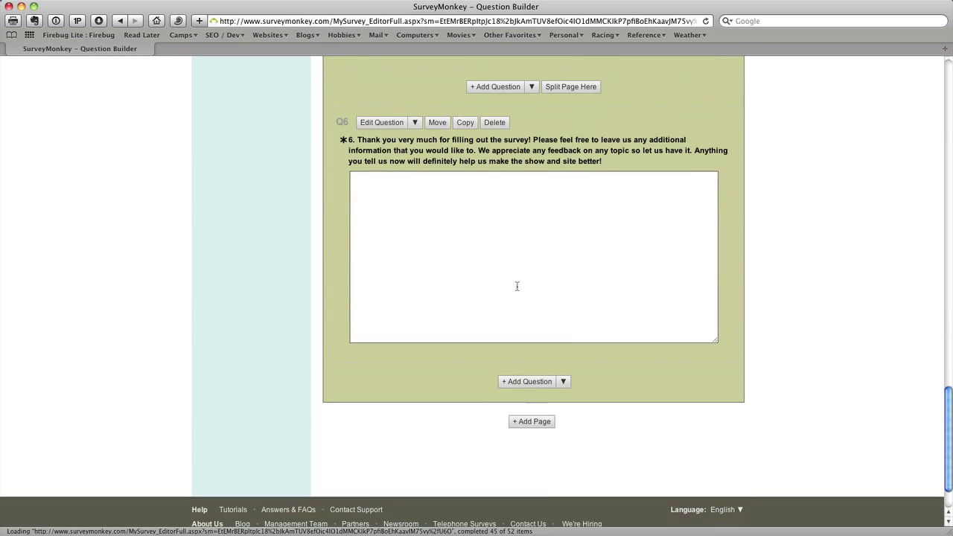
Add a Demographic Information (U.S.) question at the page's end with the text "Enter name if you want.".
click(527, 375)
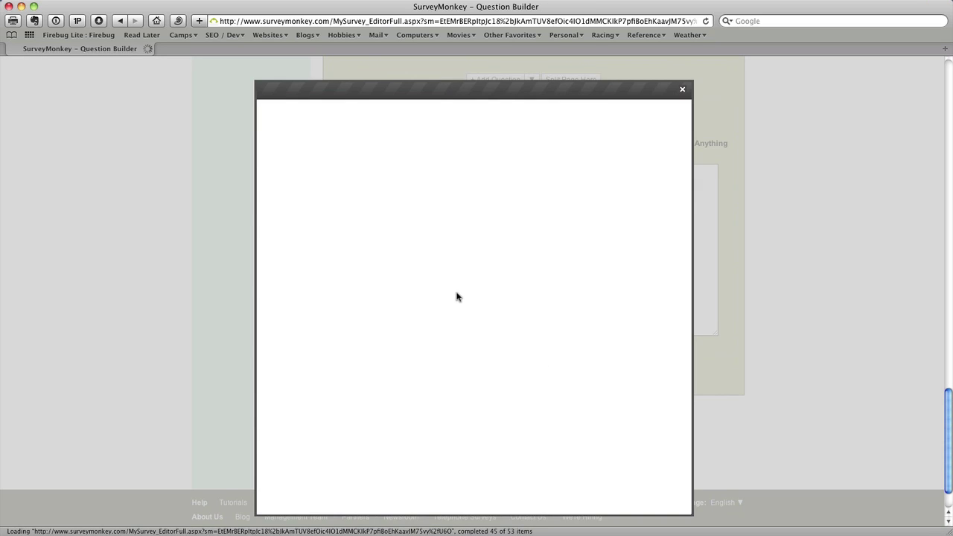
click(393, 149)
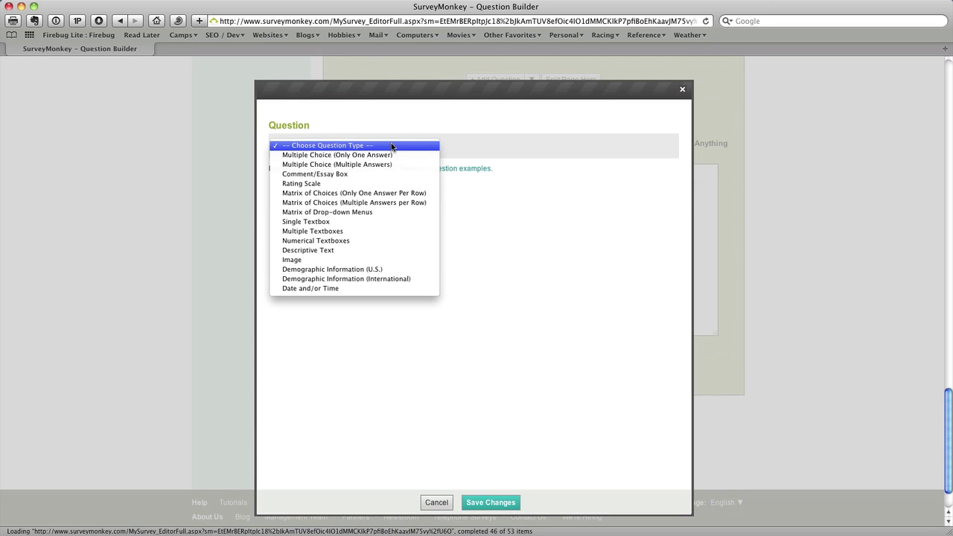
click(370, 272)
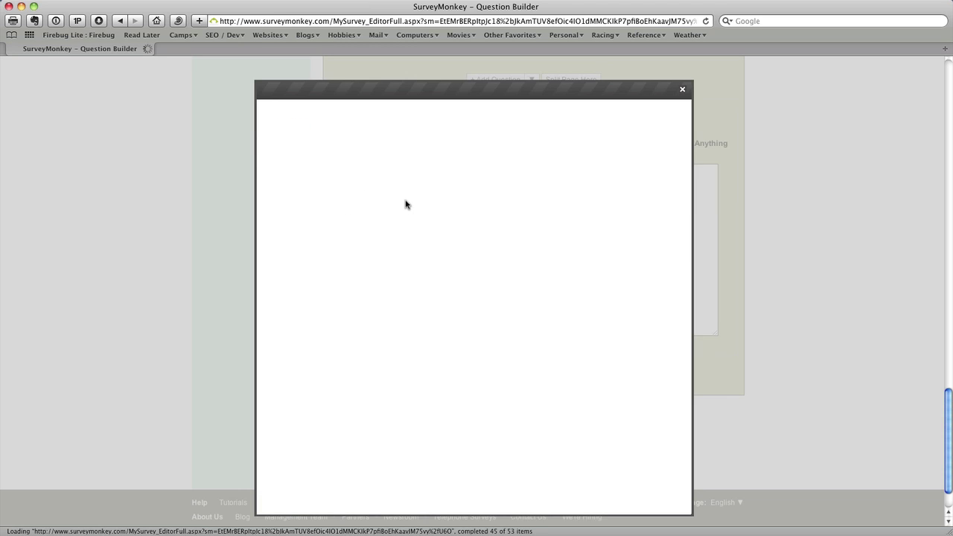
scroll(451, 288, down, 1)
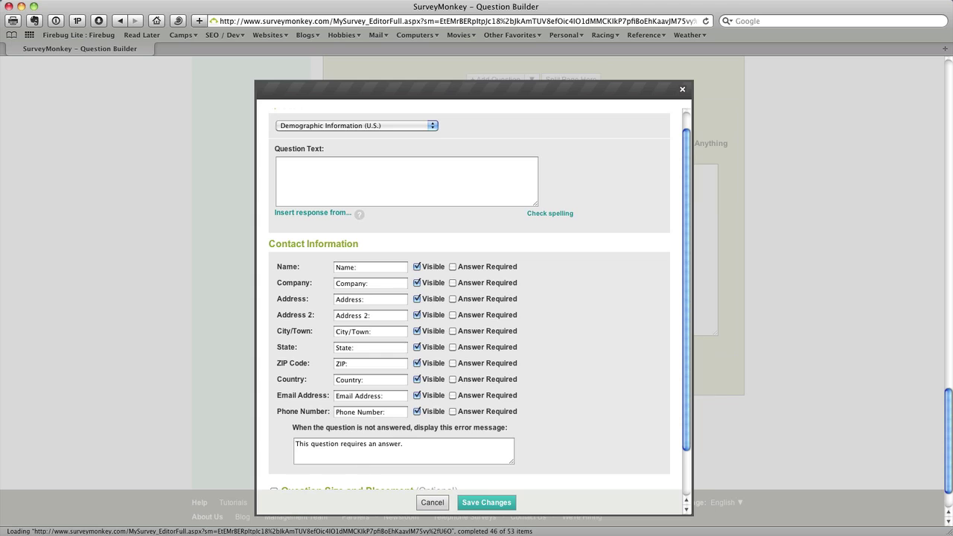
click(287, 172)
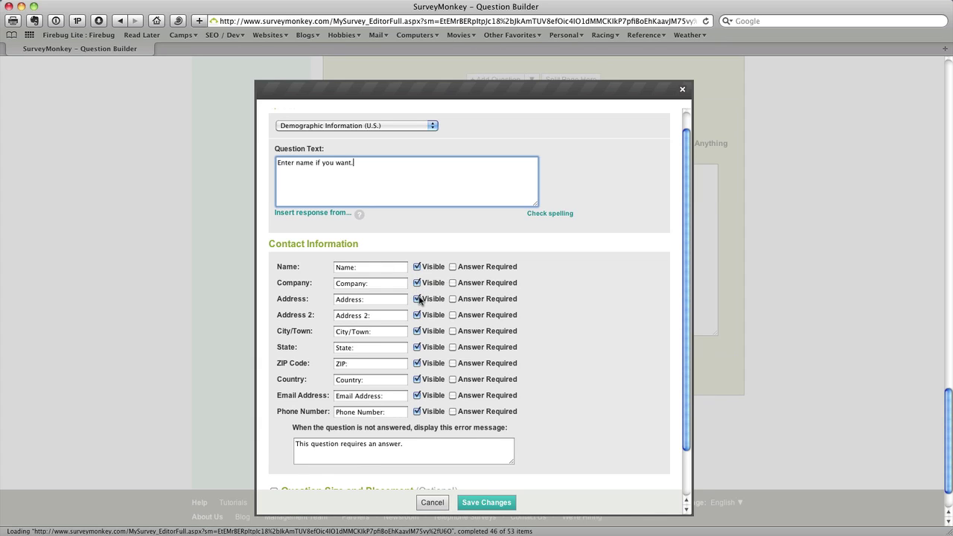
Hide the Address, Address 2, City/Town, State, ZIP Code, Country and Phone Number fields of the demographic question and save it.
click(418, 299)
click(417, 315)
click(417, 331)
click(417, 347)
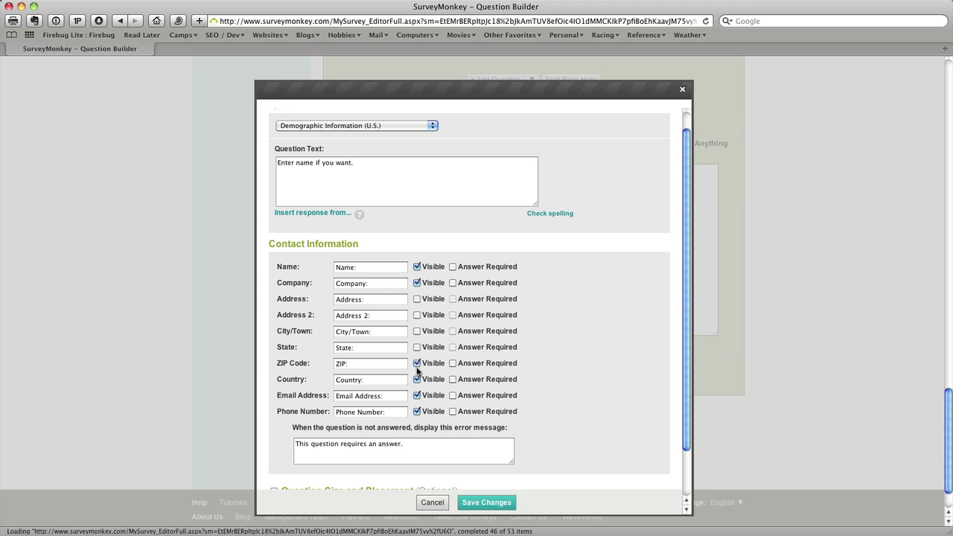
click(417, 363)
click(417, 380)
click(417, 411)
scroll(567, 344, down, 2)
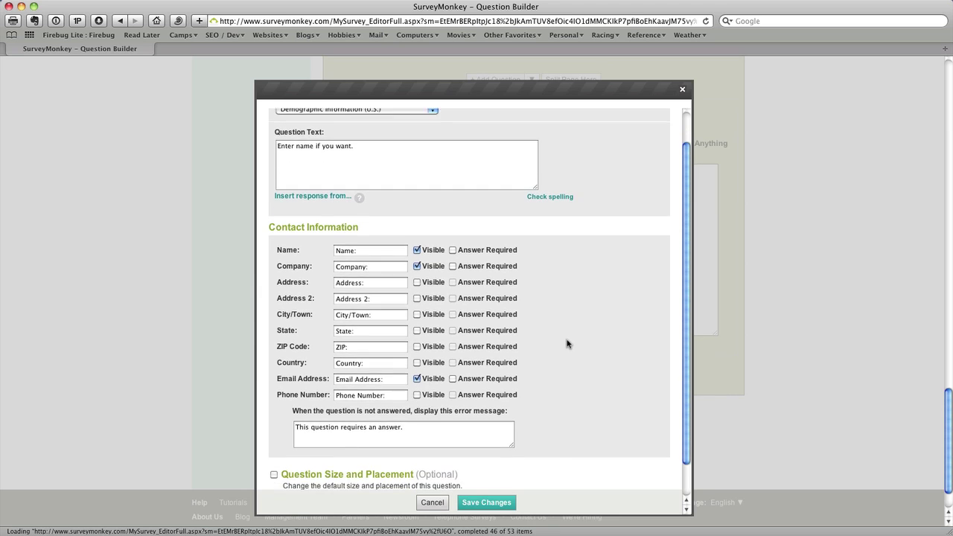
click(488, 504)
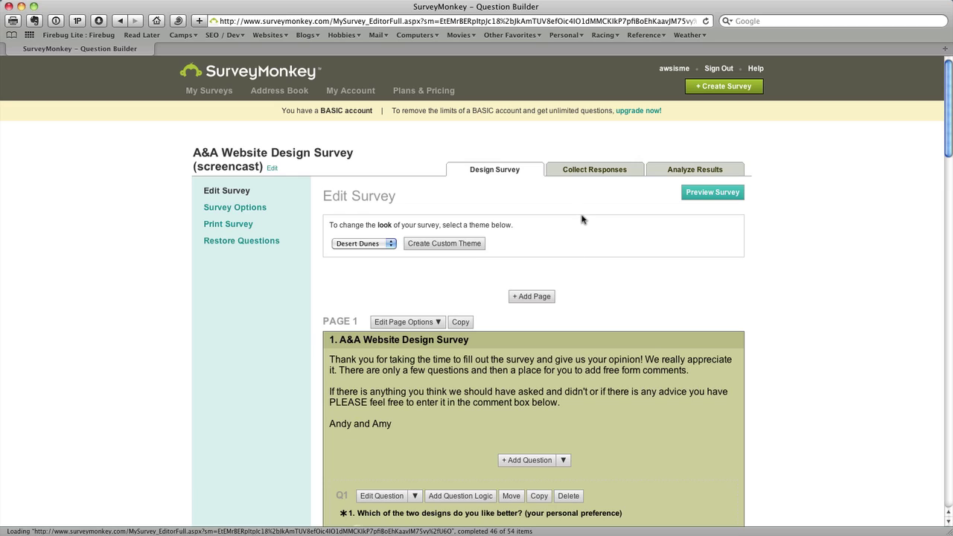
Create a web link collector named "Demo Survey Link" for the survey.
click(598, 174)
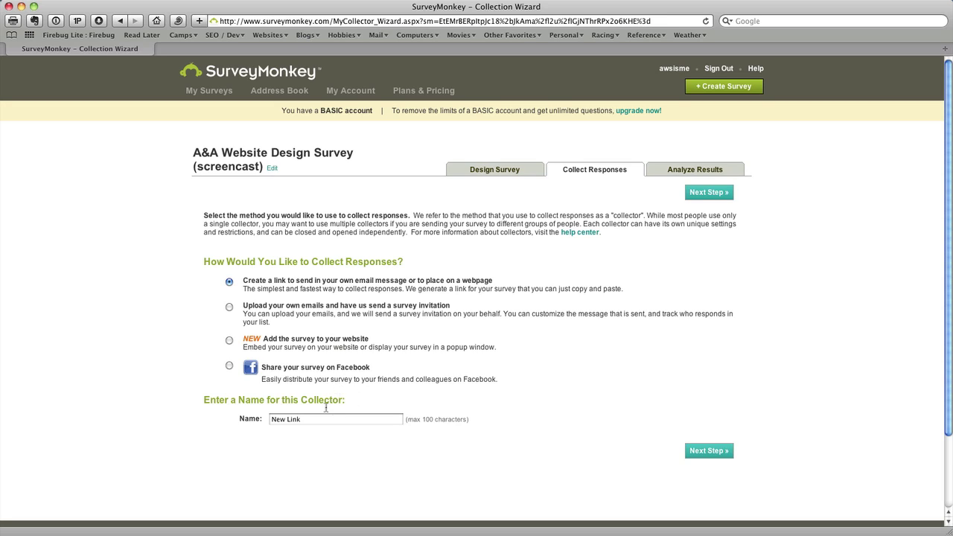
drag(324, 420, 249, 418)
text(Demo Survey)
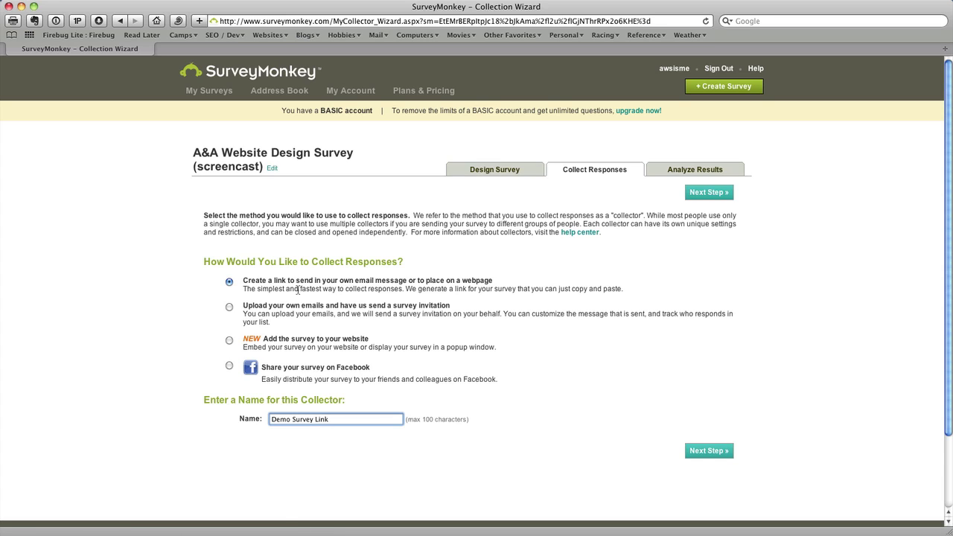
click(704, 450)
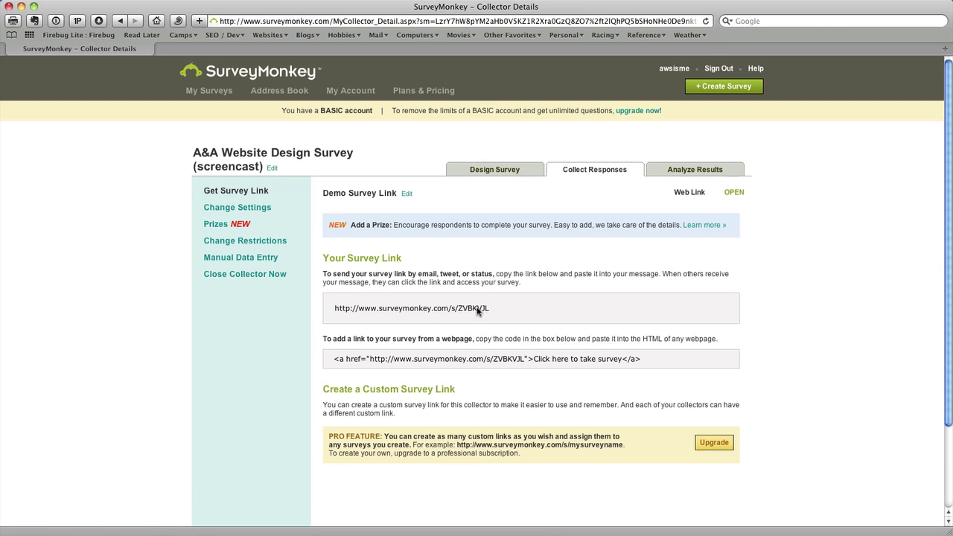
Copy the generated survey link, open it in a new browser tab to look over the live survey, and return to the collector details.
drag(492, 309, 324, 310)
key(super+c)
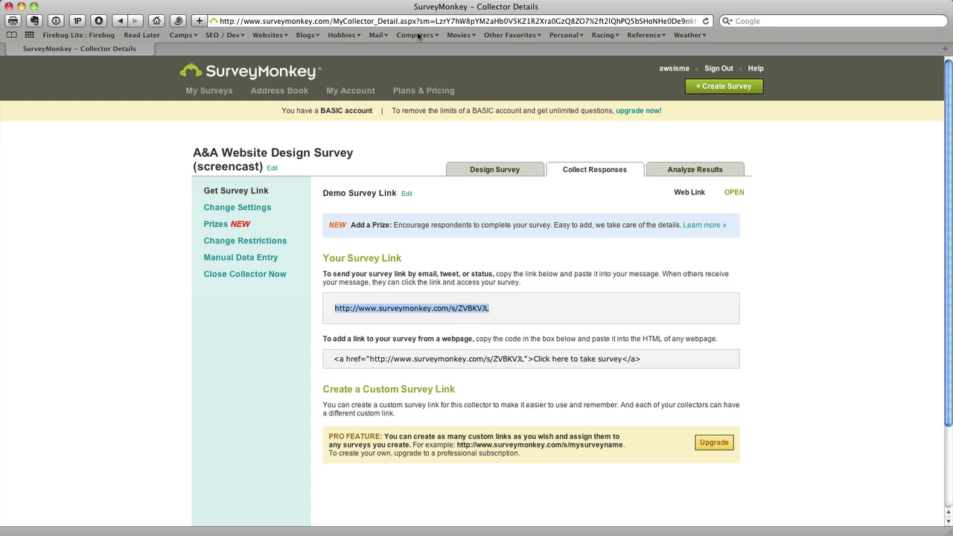
double_click(315, 51)
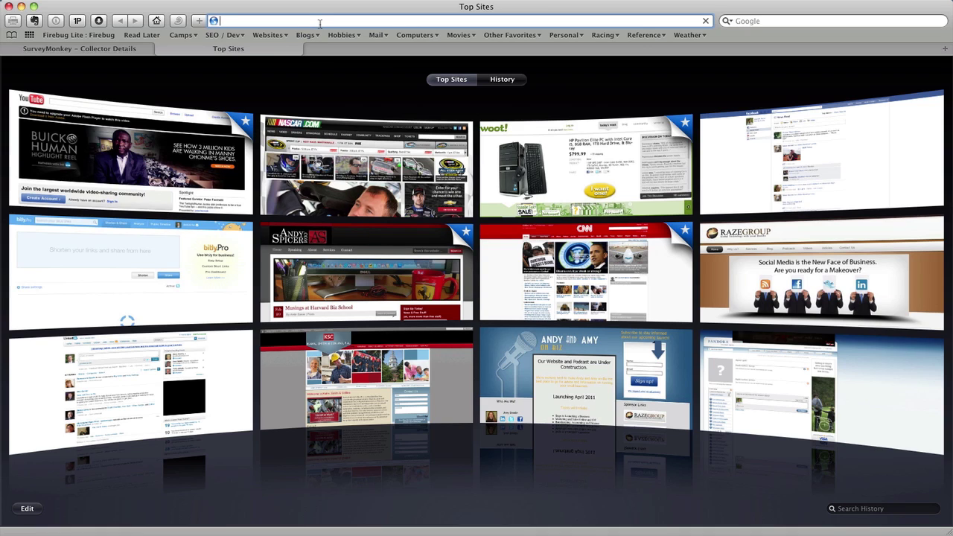
key(super+v)
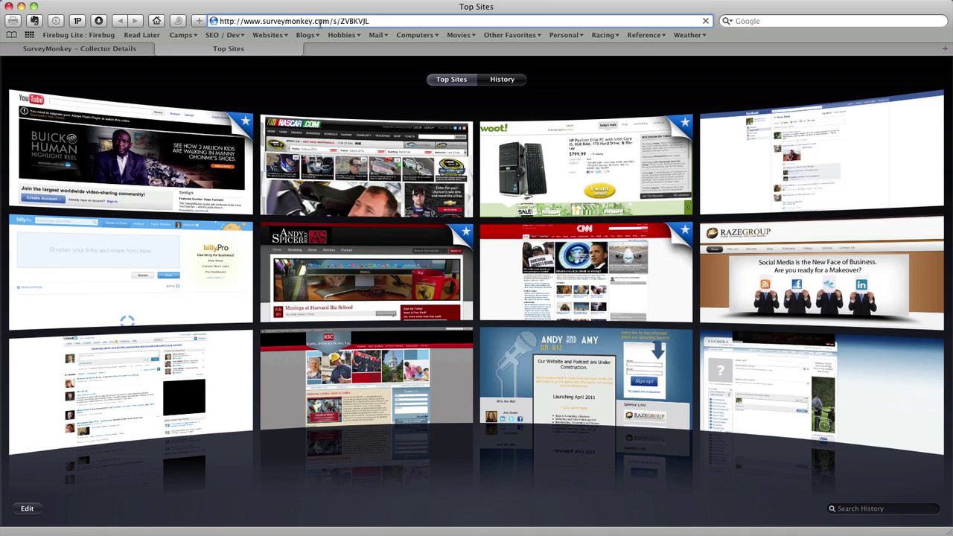
key(Return)
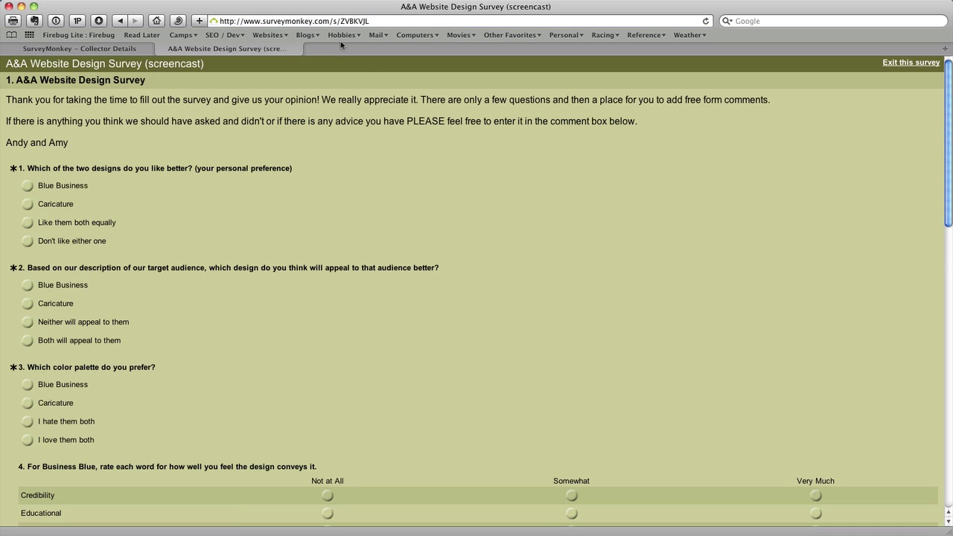
scroll(458, 268, down, 8)
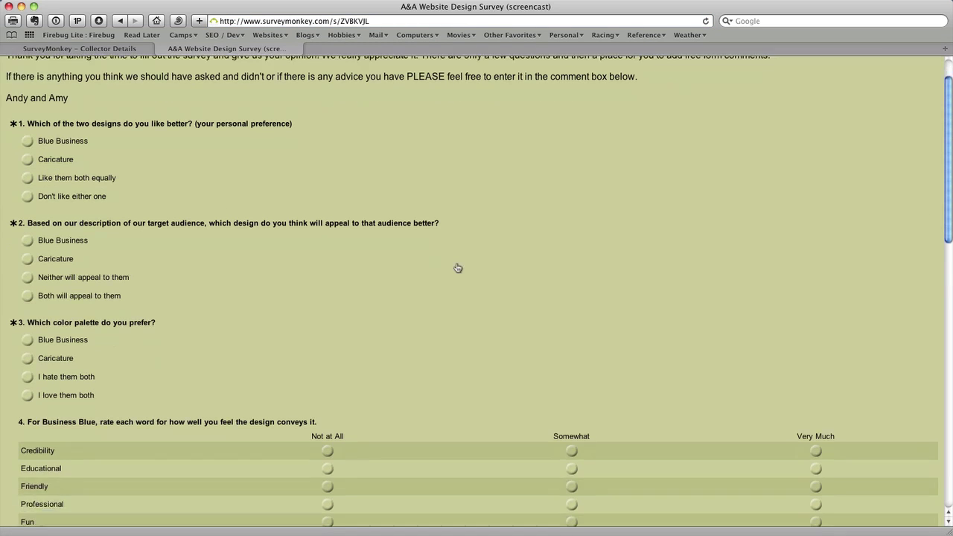
scroll(457, 268, down, 4)
key(Home)
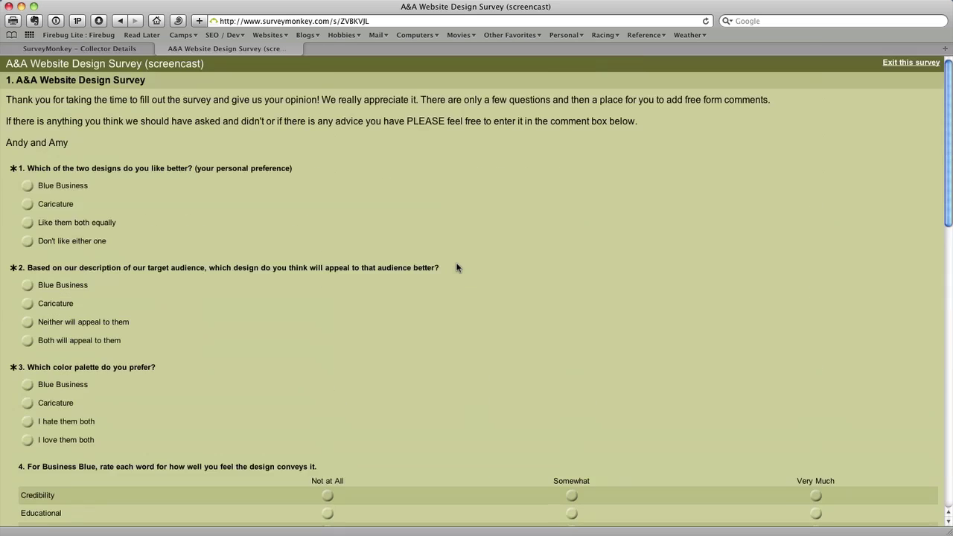
click(161, 49)
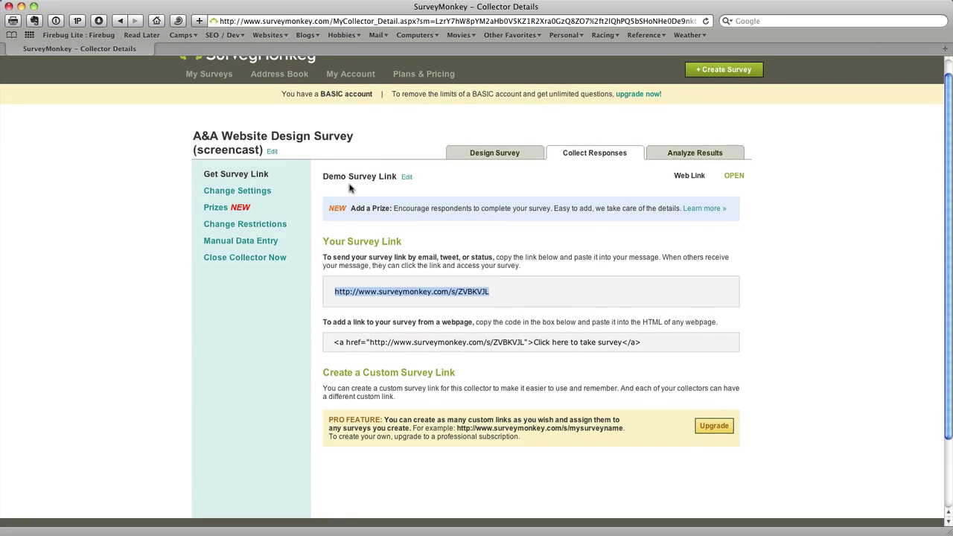
Preview the whole survey from its design page, from the introduction to the contact fields, and exit the preview.
click(504, 174)
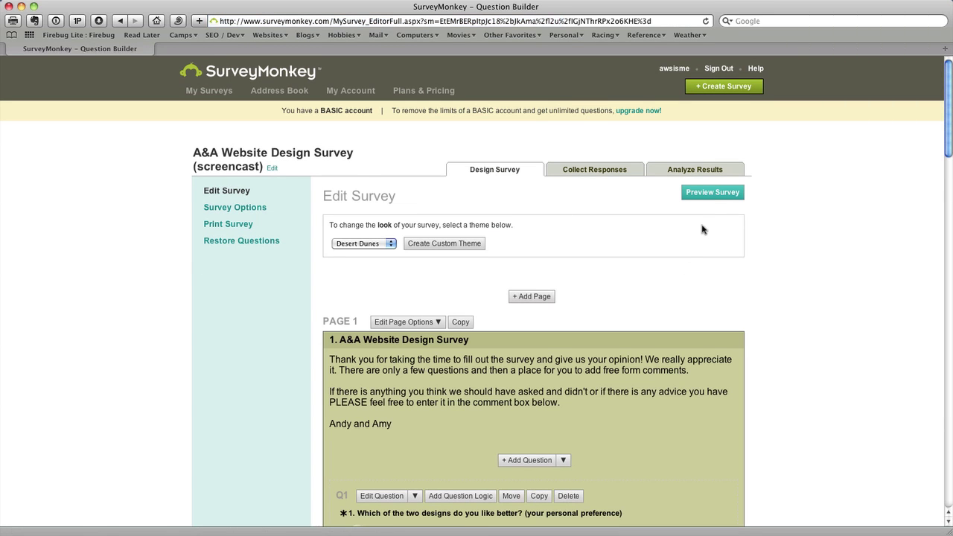
click(713, 191)
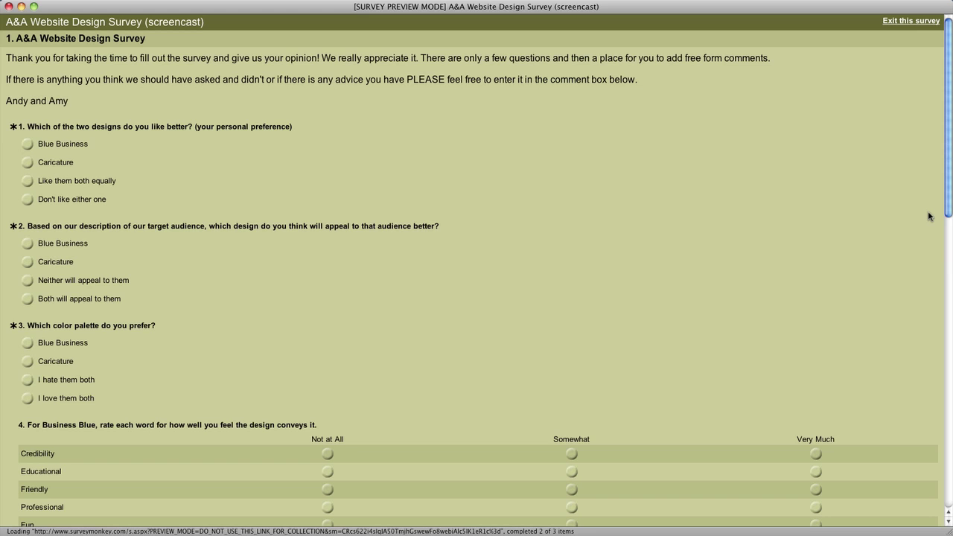
scroll(660, 238, down, 15)
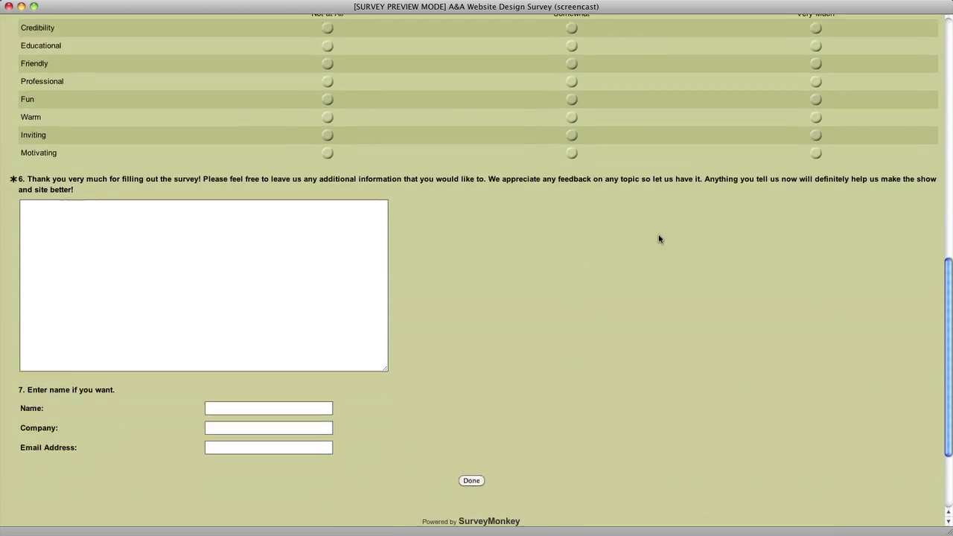
scroll(659, 239, up, 10)
scroll(658, 239, up, 5)
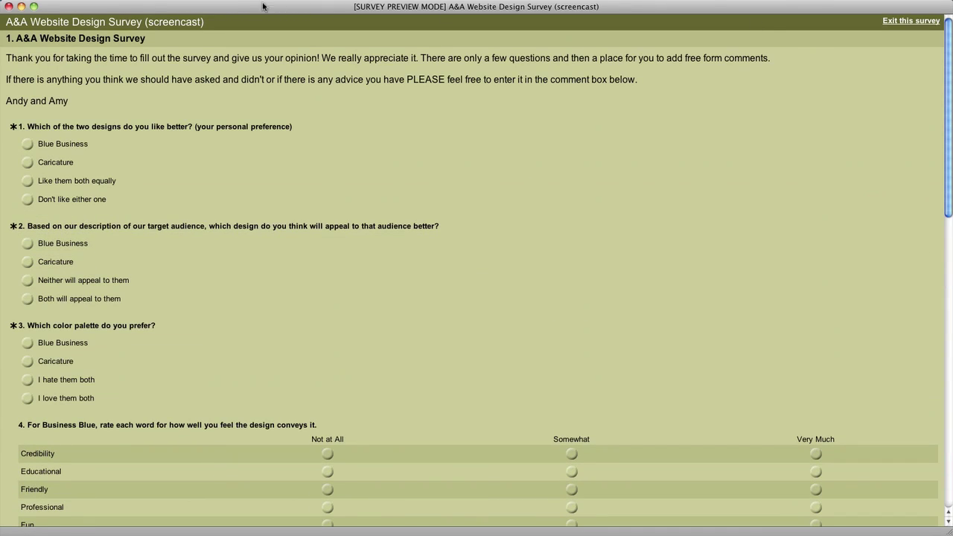
click(894, 22)
scroll(837, 204, down, 10)
scroll(836, 205, up, 12)
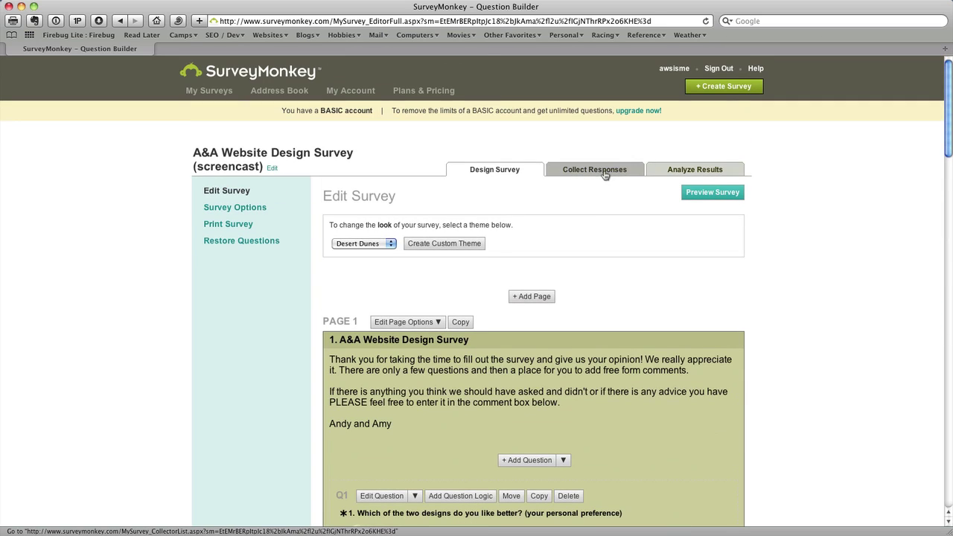
View the survey's collector list and look through the response summary for all questions.
click(639, 173)
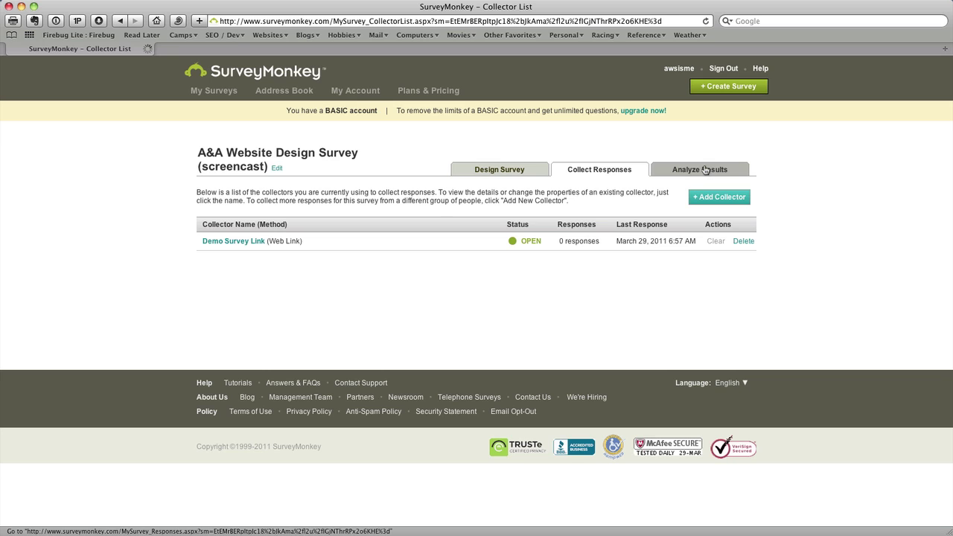
click(705, 170)
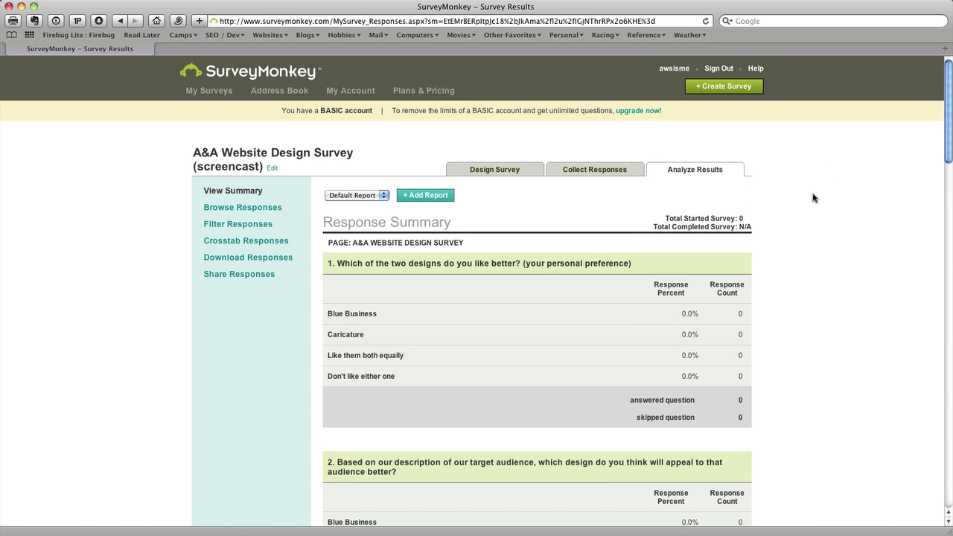
scroll(814, 197, down, 15)
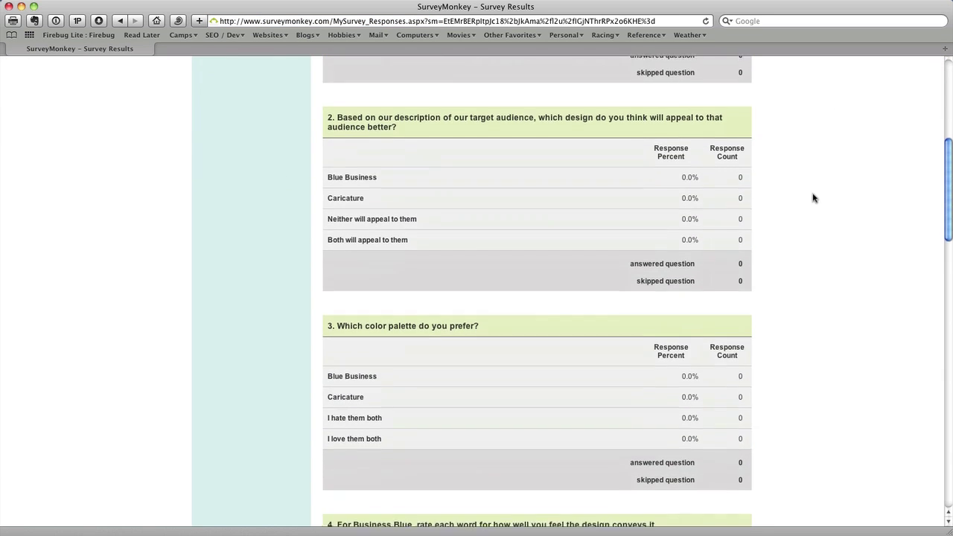
scroll(814, 197, down, 15)
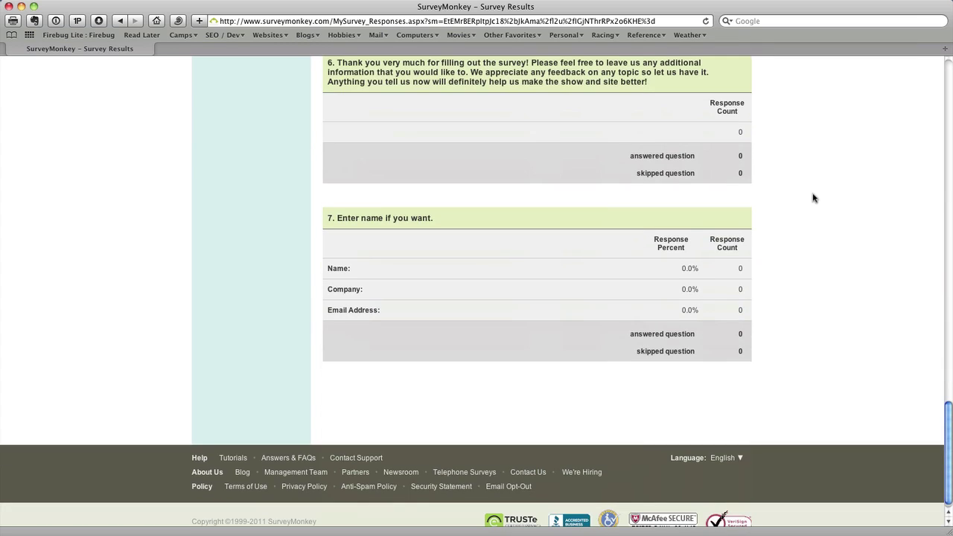
scroll(813, 197, up, 20)
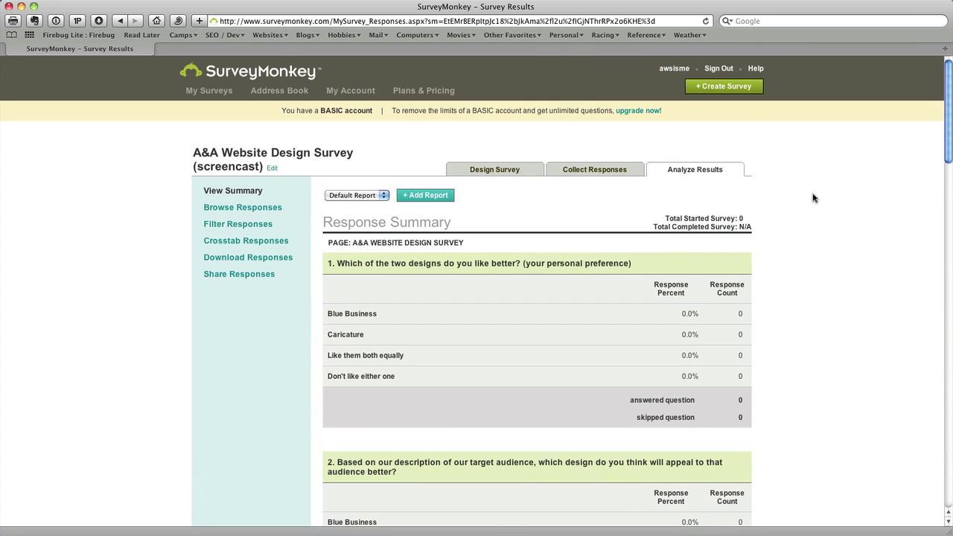